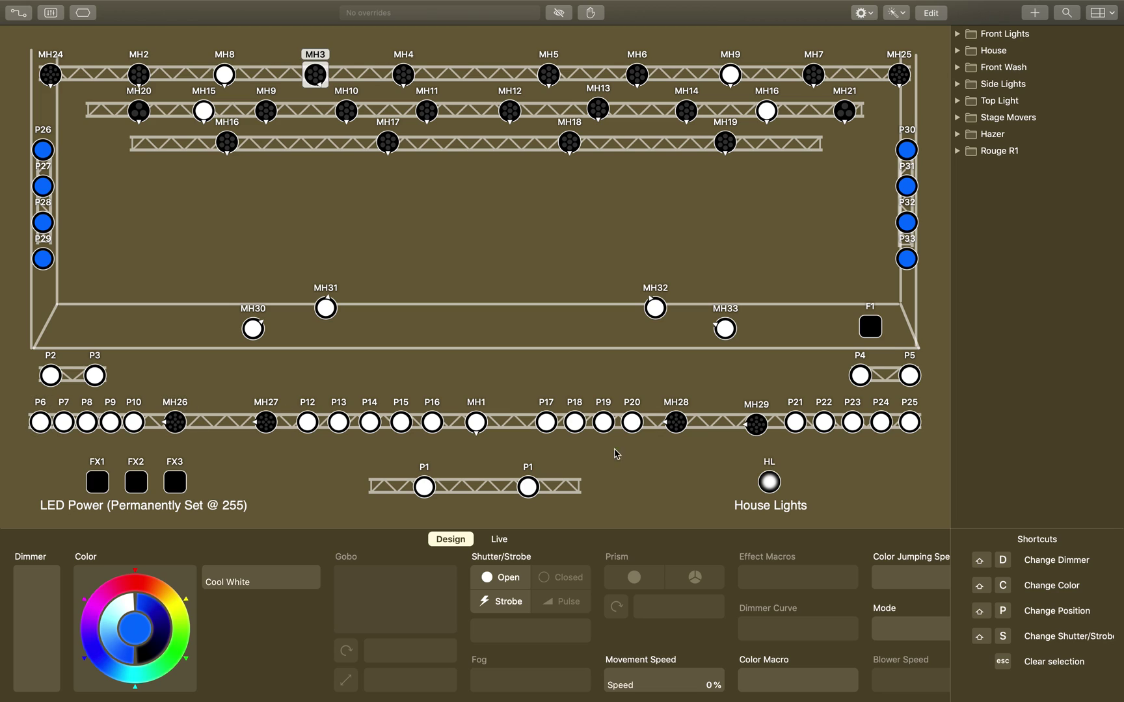
- Select MH1, MH28–MH29, MH26–MH27, MH30–MH33, F1 and P30–P33 in turn to examine which controls each fixture type offers
click(472, 428)
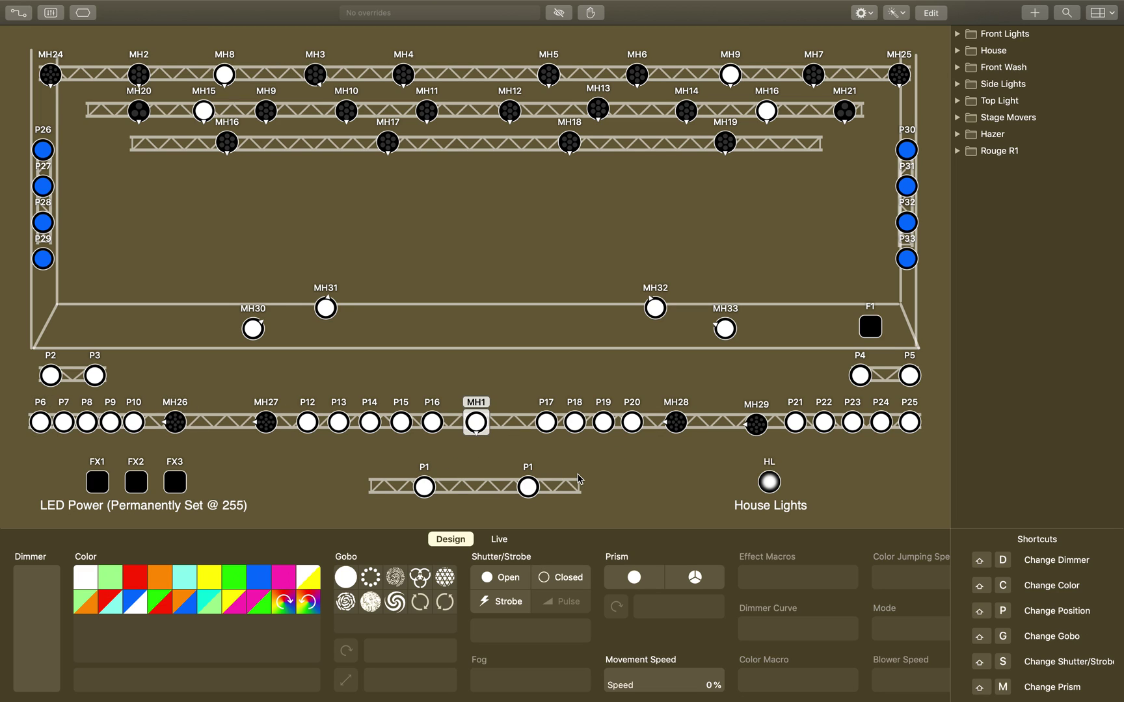
drag(759, 444, 658, 396)
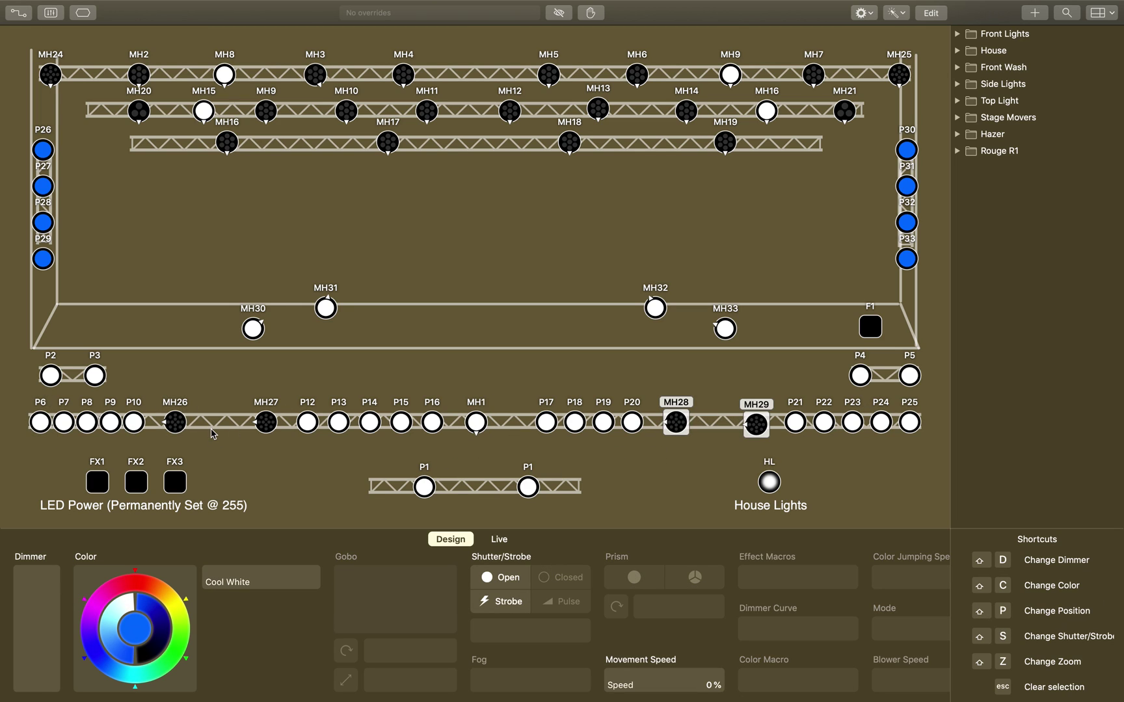
drag(291, 450, 160, 393)
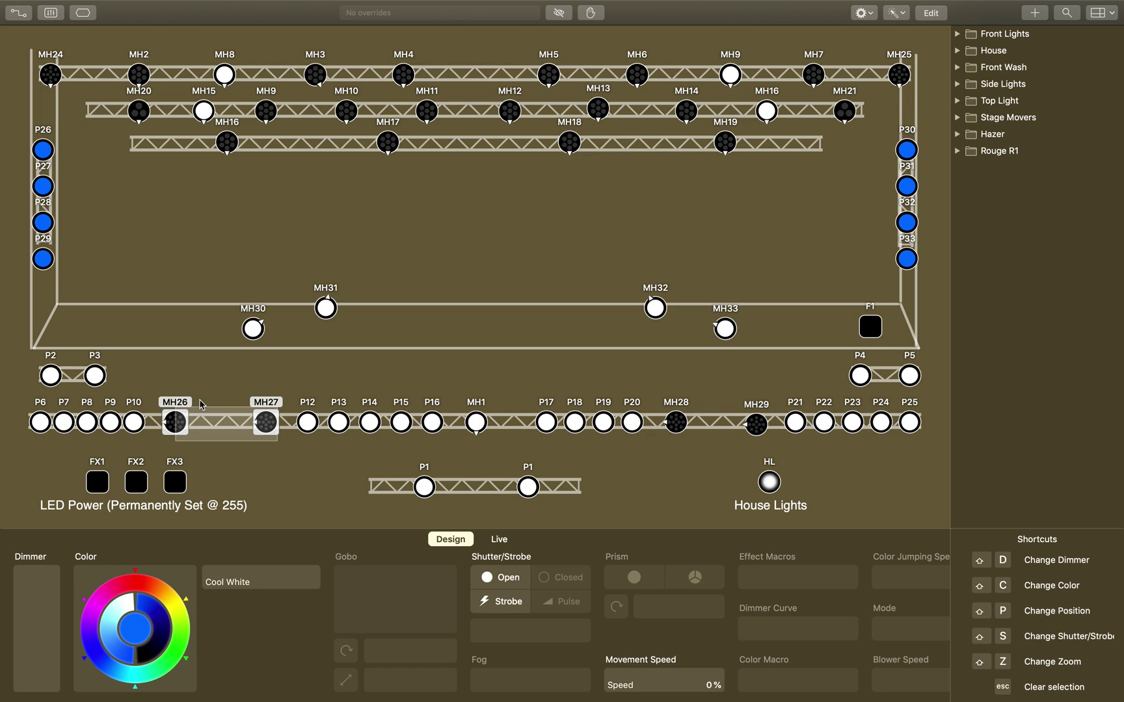
click(286, 240)
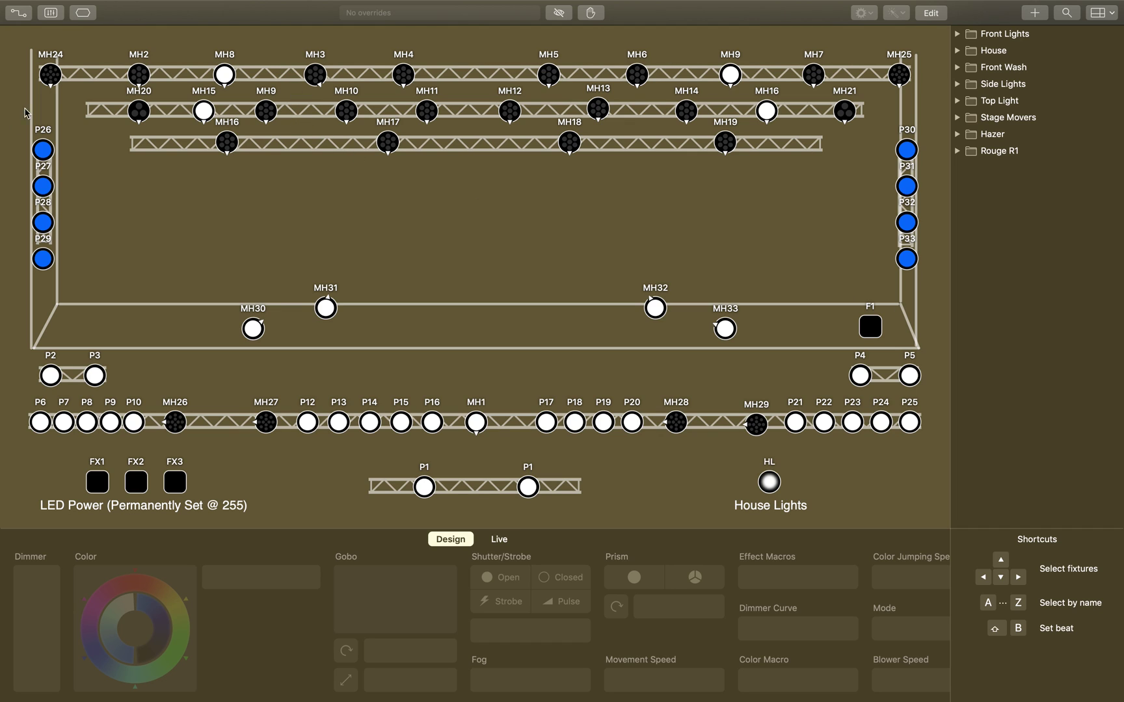
drag(760, 283, 241, 340)
click(875, 325)
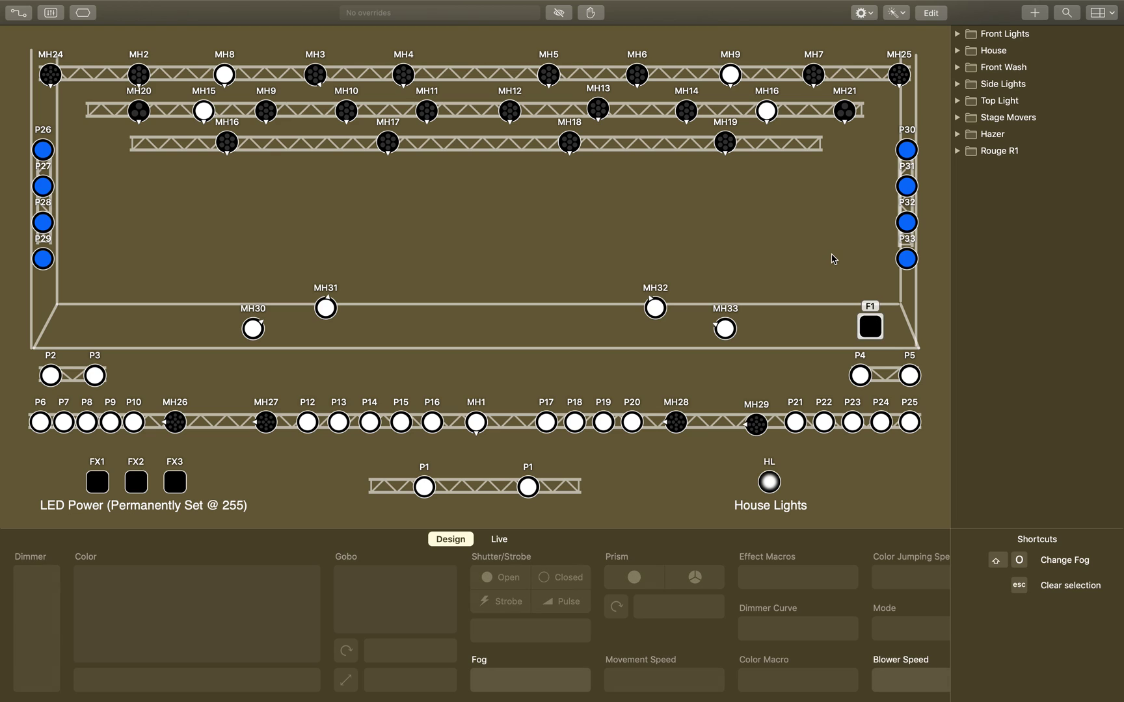
drag(928, 132, 858, 283)
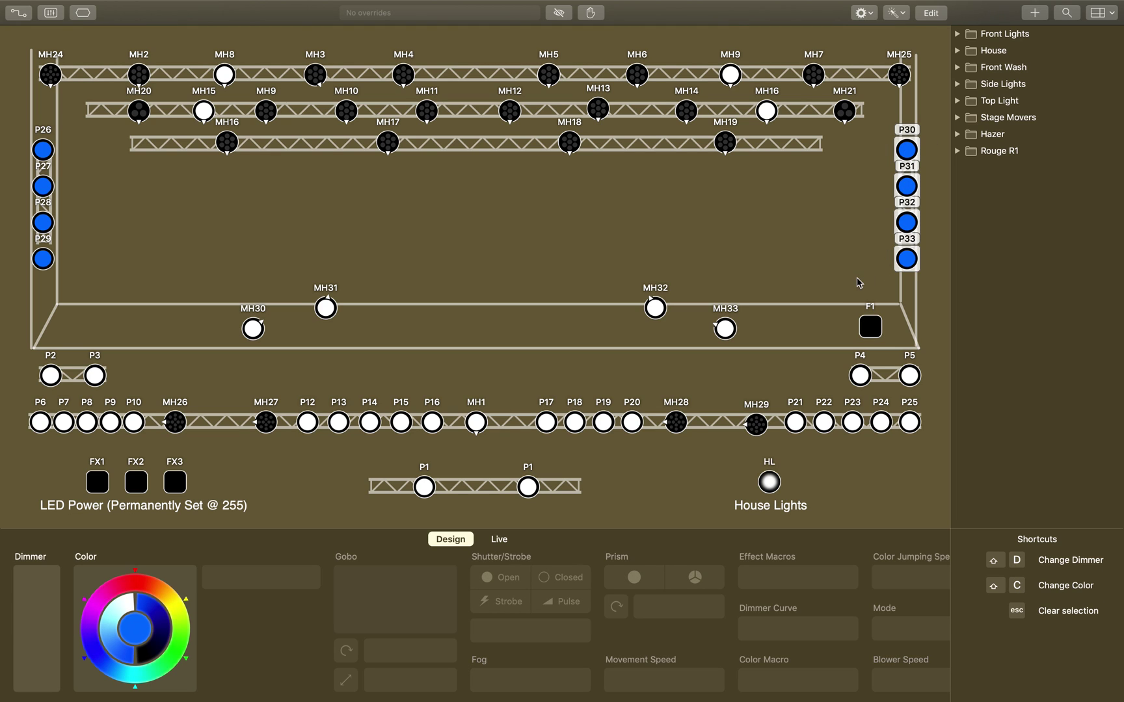
- Select the house lights fixture HL and set its dimmer to Off
click(627, 490)
click(768, 482)
drag(41, 651, 36, 677)
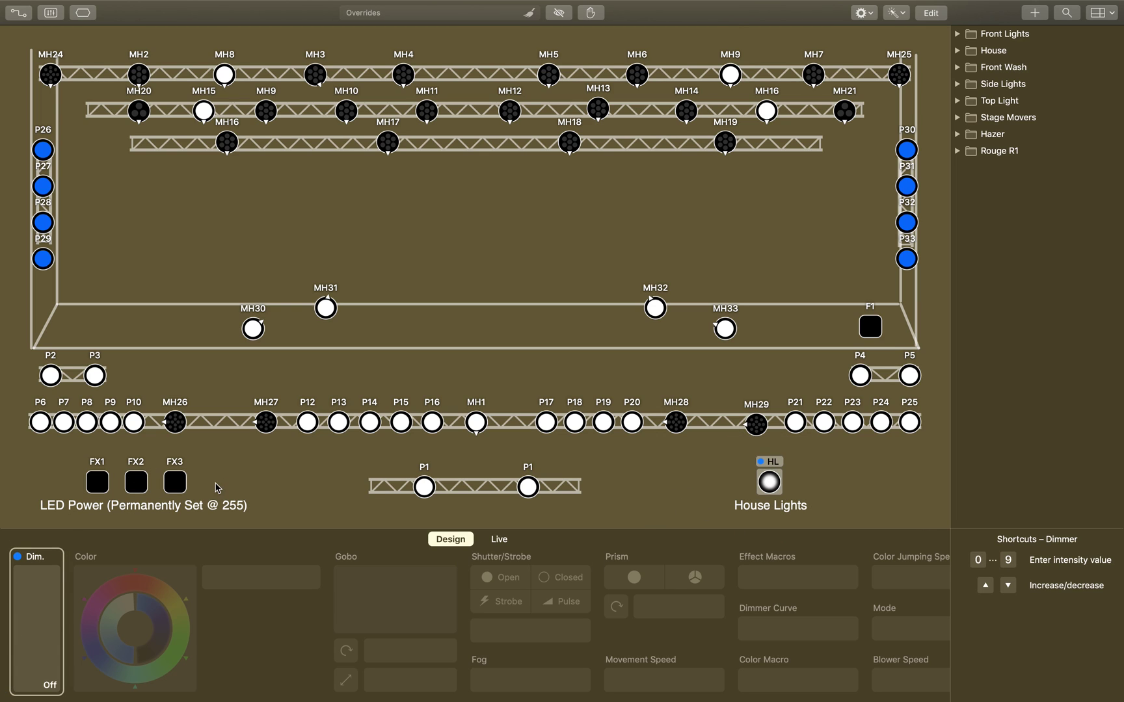
- Select the LED power fixtures FX1–FX3 on the stage plan and again by name, examine their controls, and clear the selection
drag(216, 487, 41, 485)
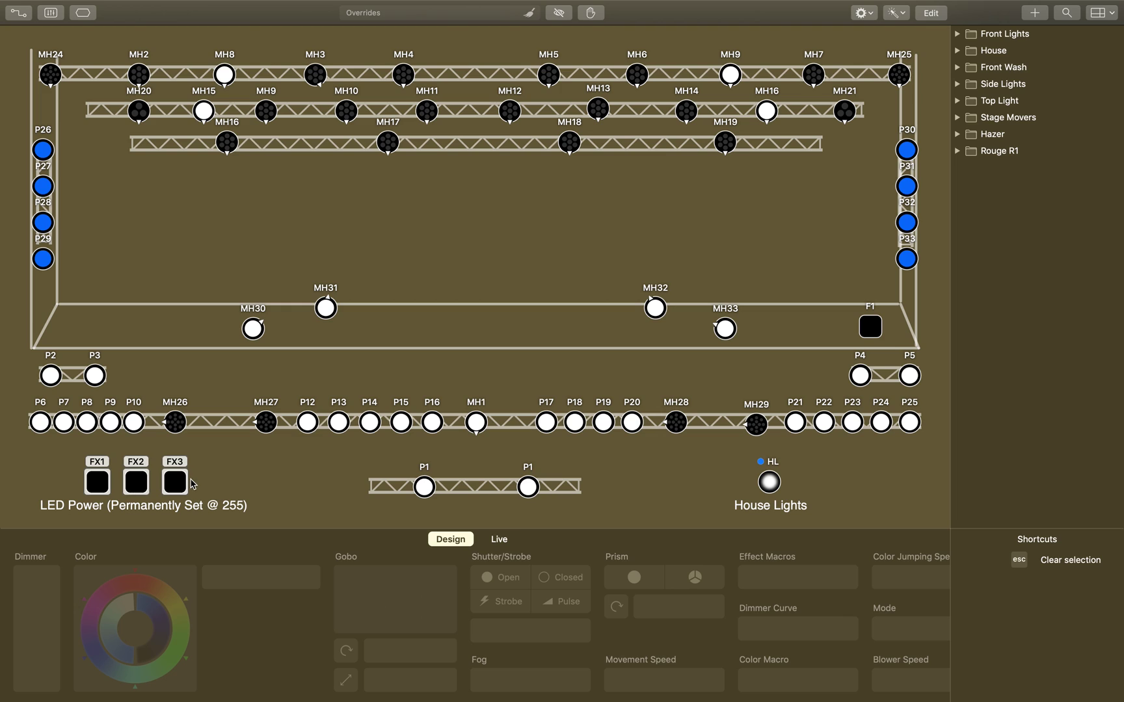
click(278, 79)
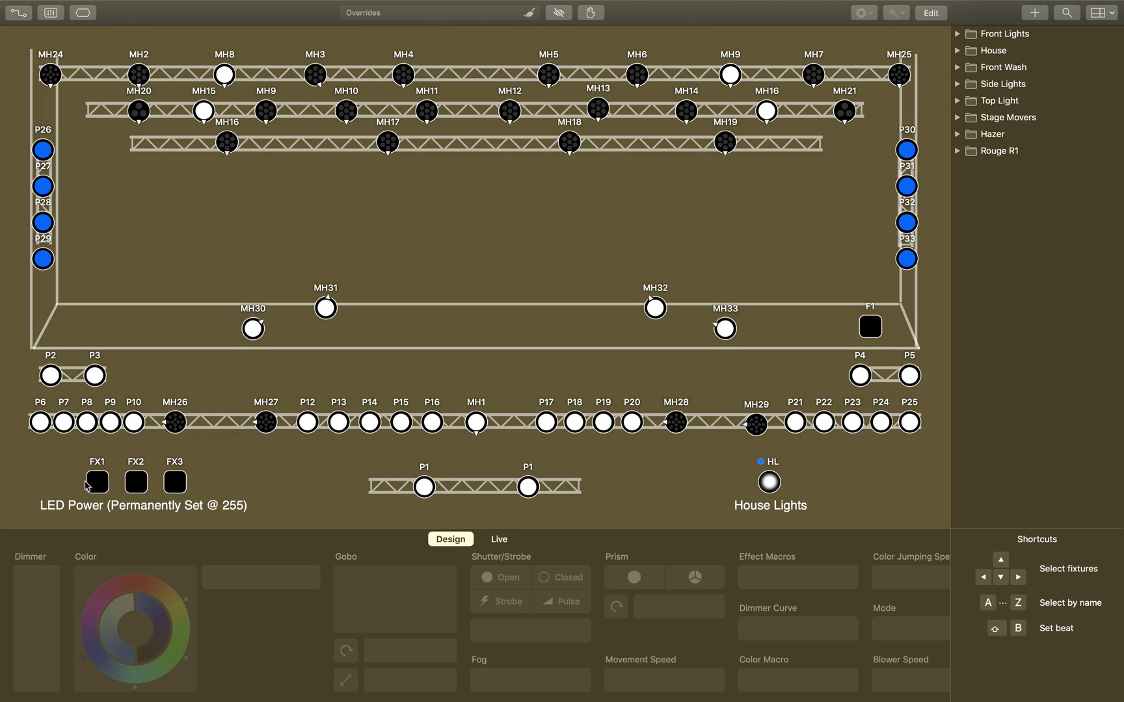
key(f)
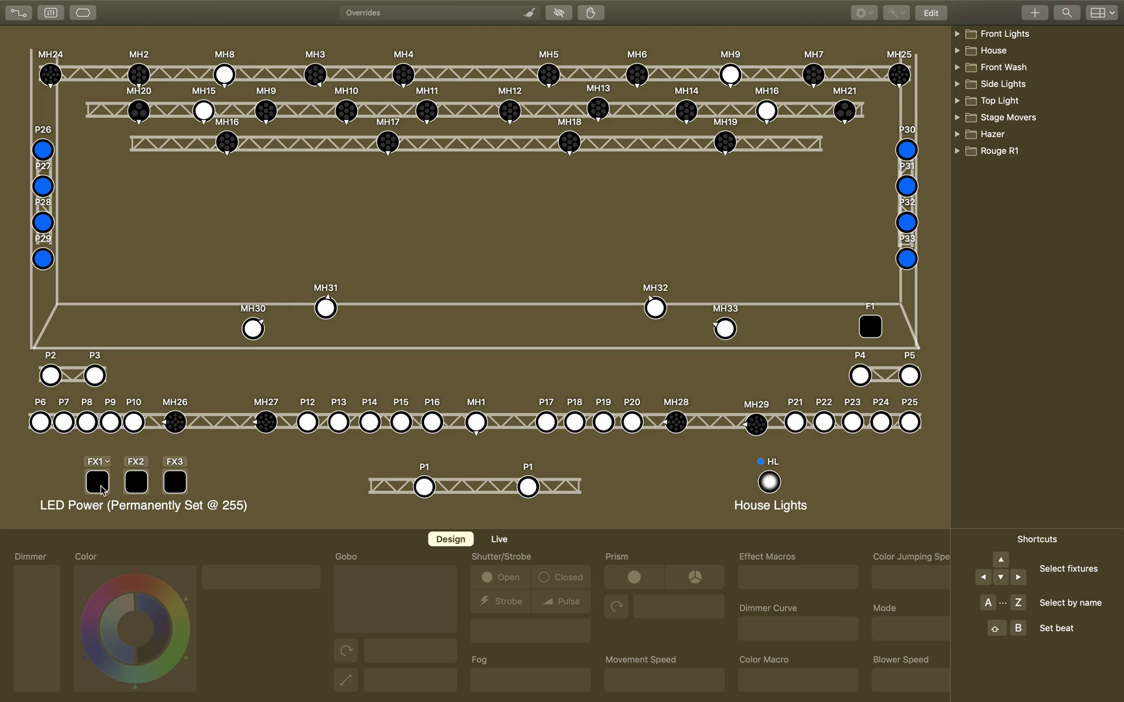
key(x)
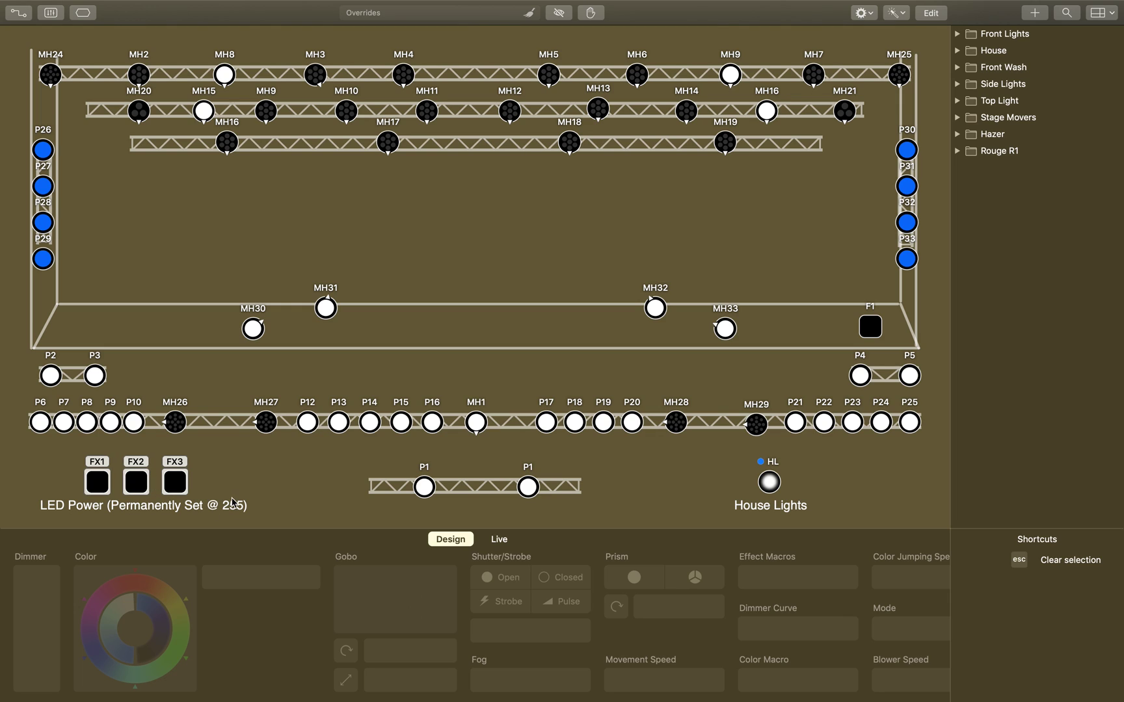
click(536, 298)
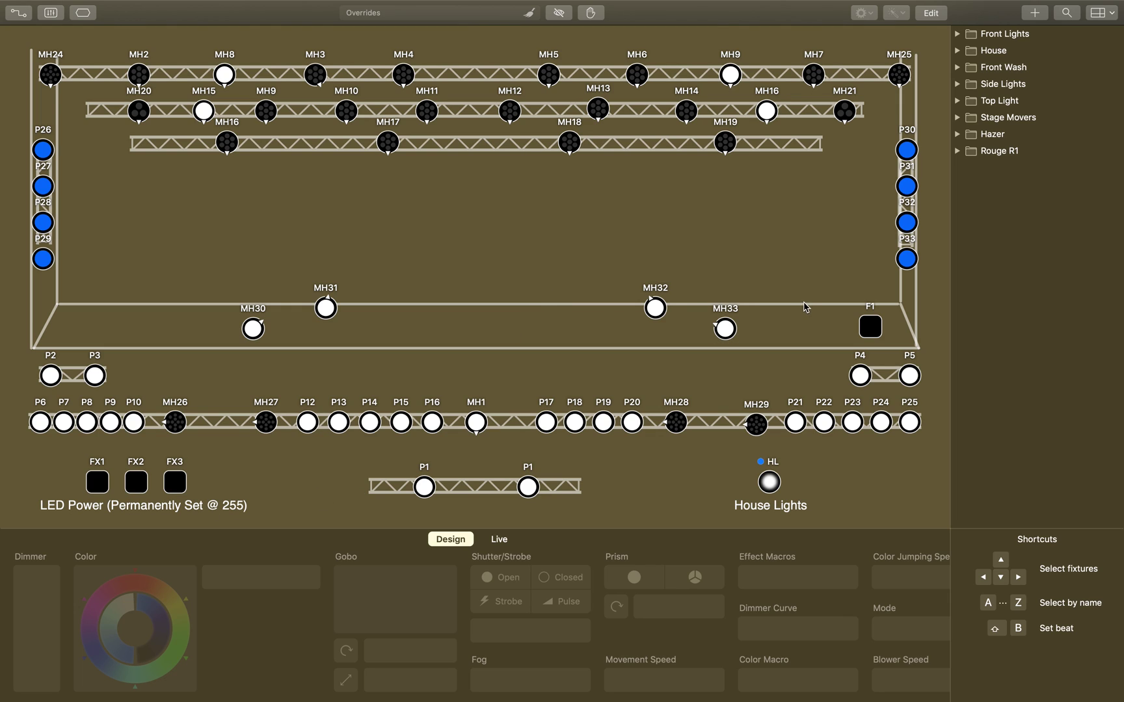
- Select the floor moving heads MH30–MH33, set their dimmer to Full and their color to yellow
drag(763, 272, 245, 344)
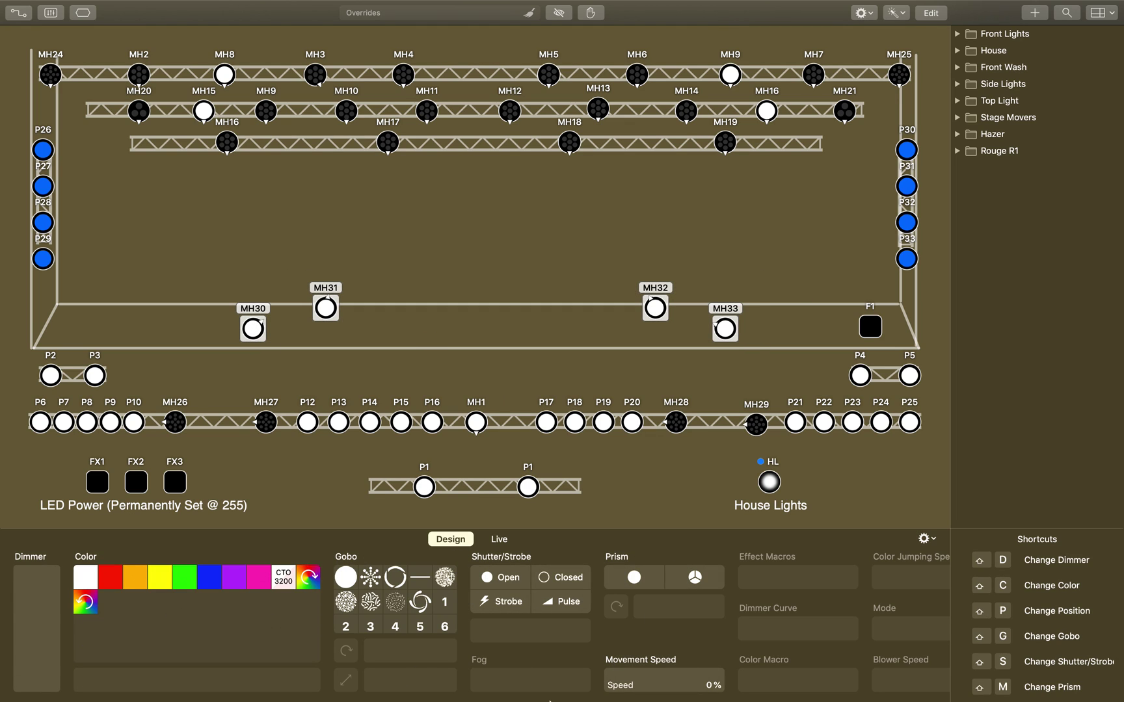
drag(45, 690, 60, 483)
click(154, 580)
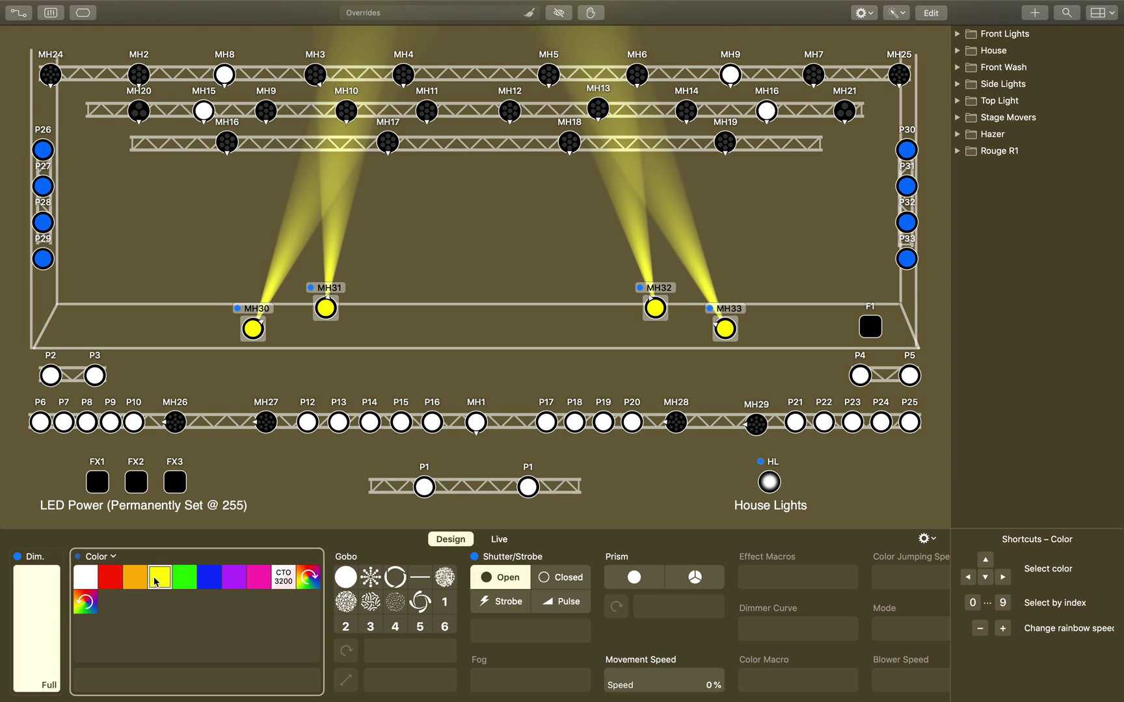
- Apply the short-line scribble gobo to MH30–MH33 with 0.5 r/s rotation, reversing the direction on MH32 and MH33
click(372, 602)
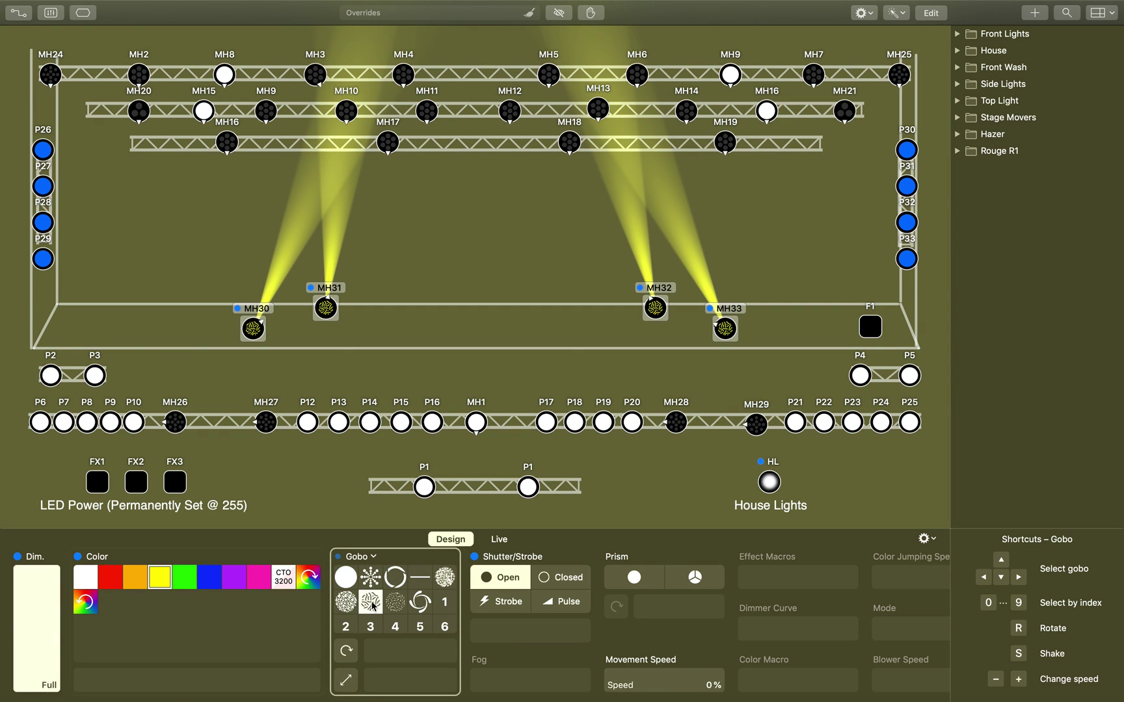
click(349, 658)
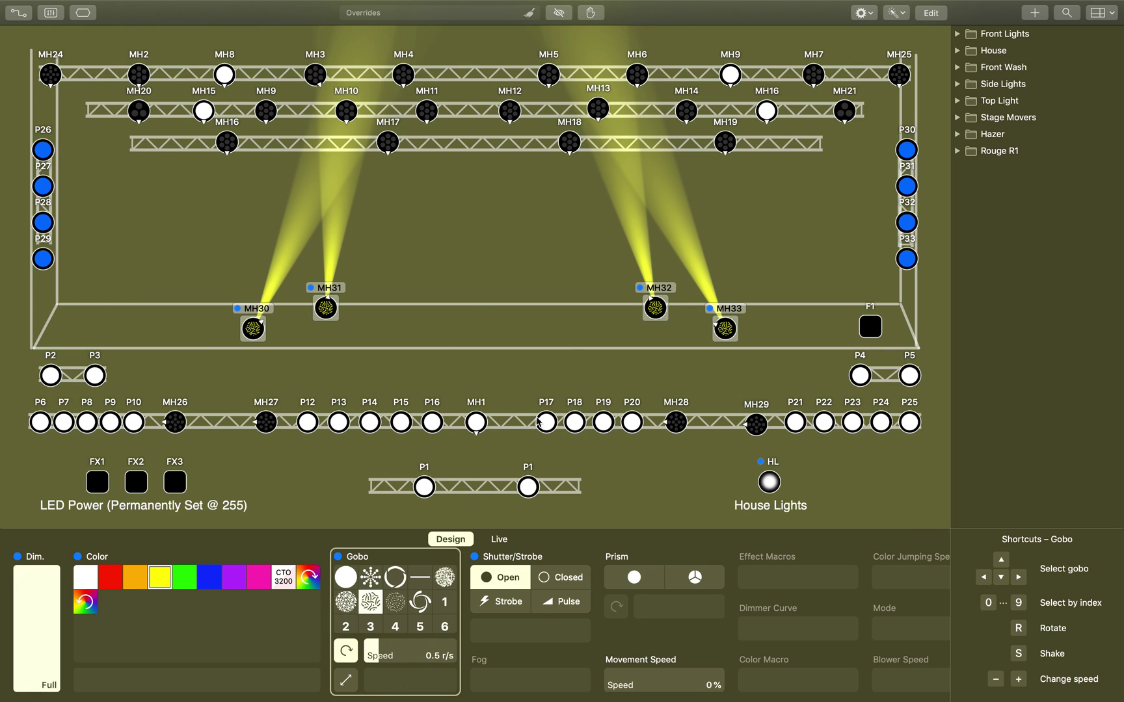
click(347, 659)
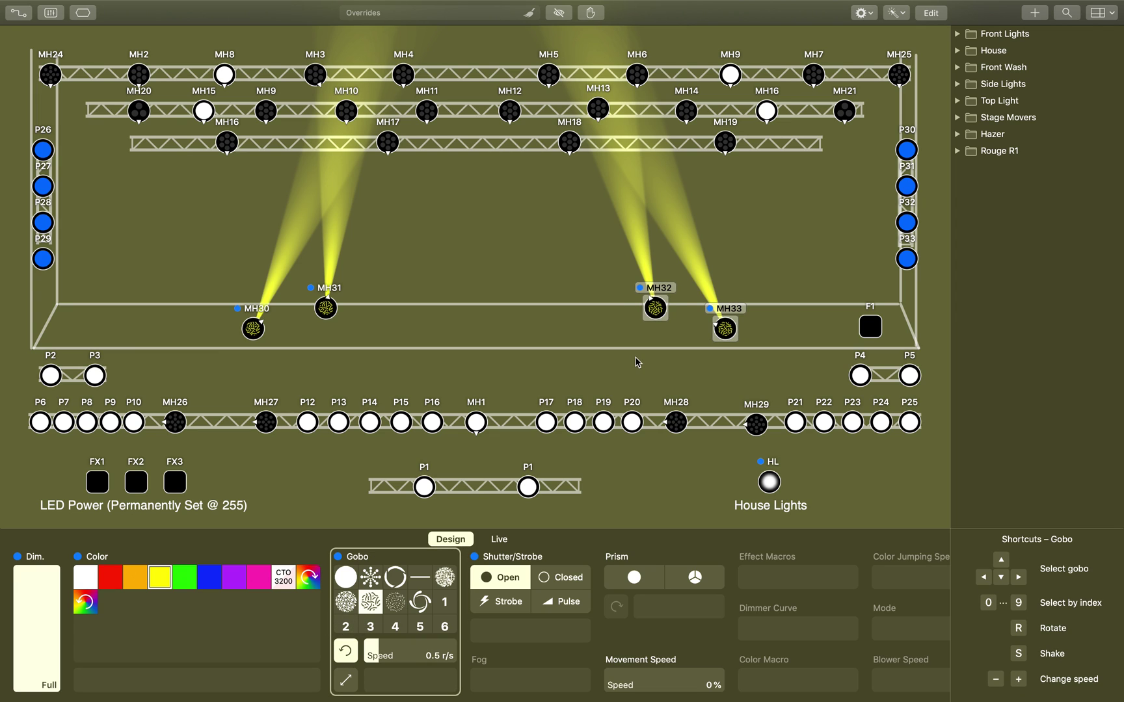
- Reselect all four floor moving heads MH30–MH33 and apply the three-facet prism
drag(228, 262, 309, 297)
drag(772, 418, 771, 355)
click(695, 576)
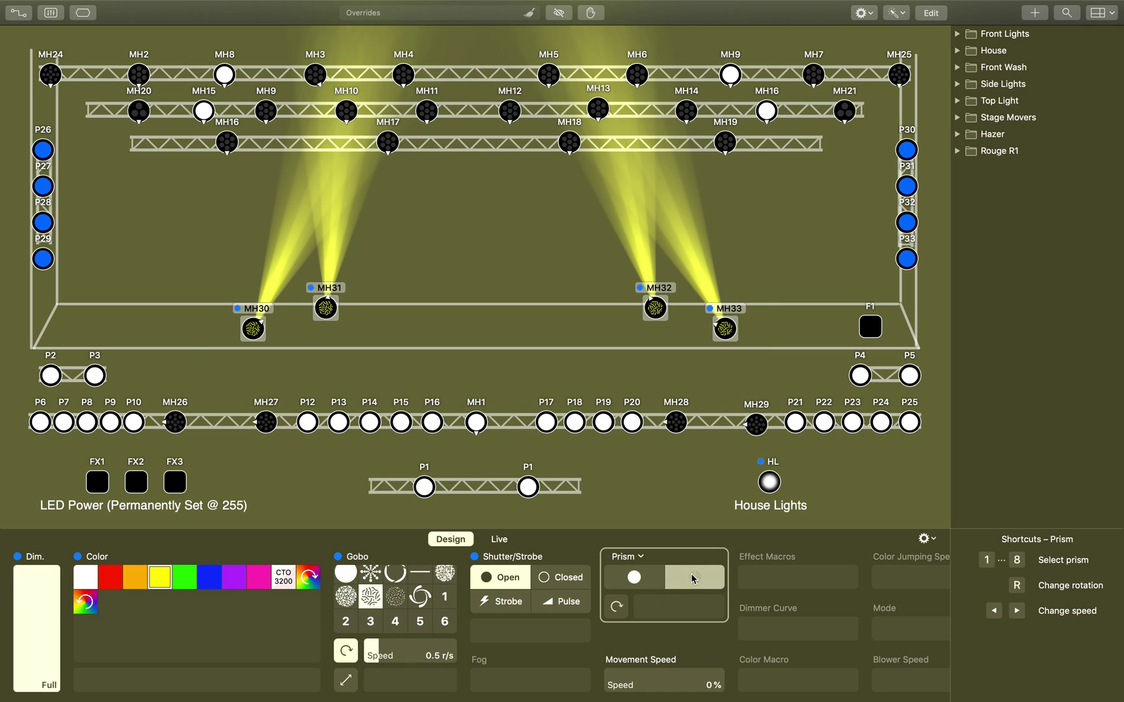
- Try a 13.4 Hz strobe on MH30–MH33 and return their shutters to Open
click(500, 601)
mouse_move(494, 634)
mouse_down()
mouse_move(566, 632)
mouse_move(501, 622)
mouse_up()
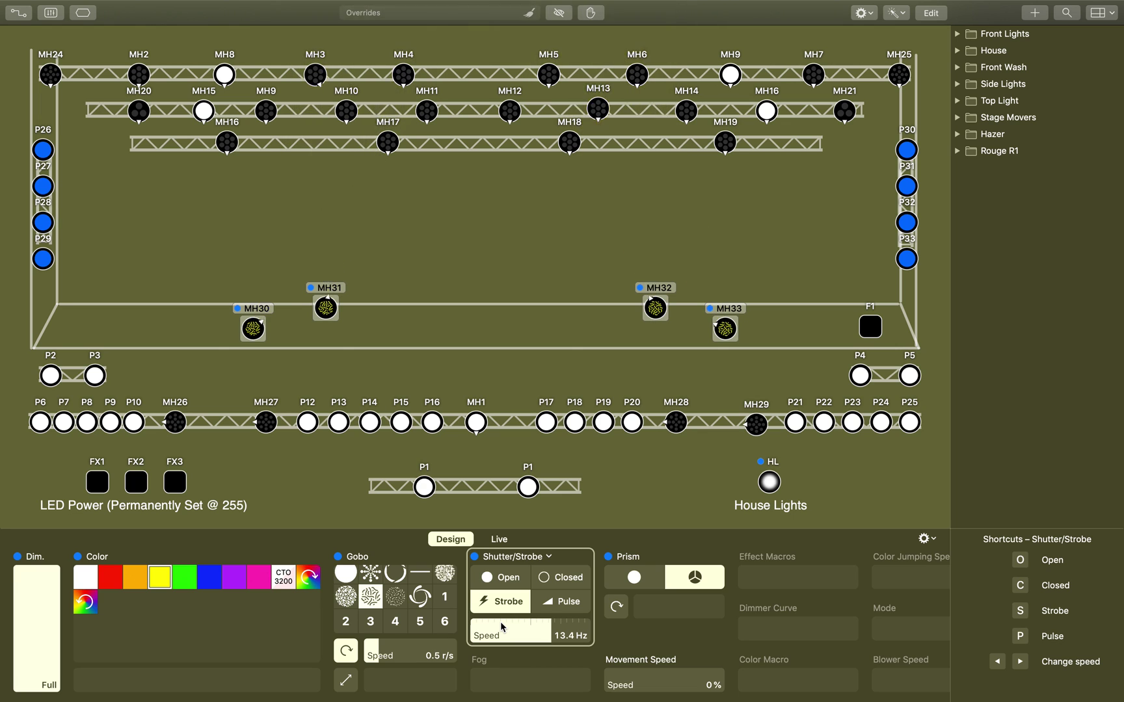
click(509, 289)
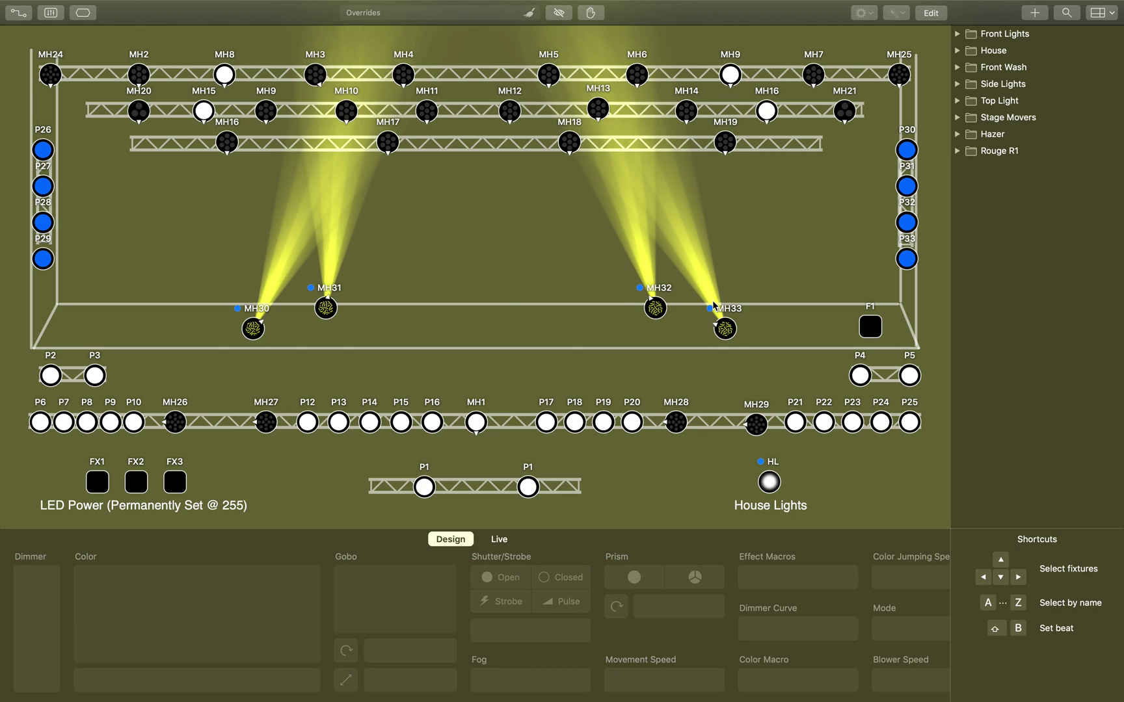
drag(774, 266, 203, 341)
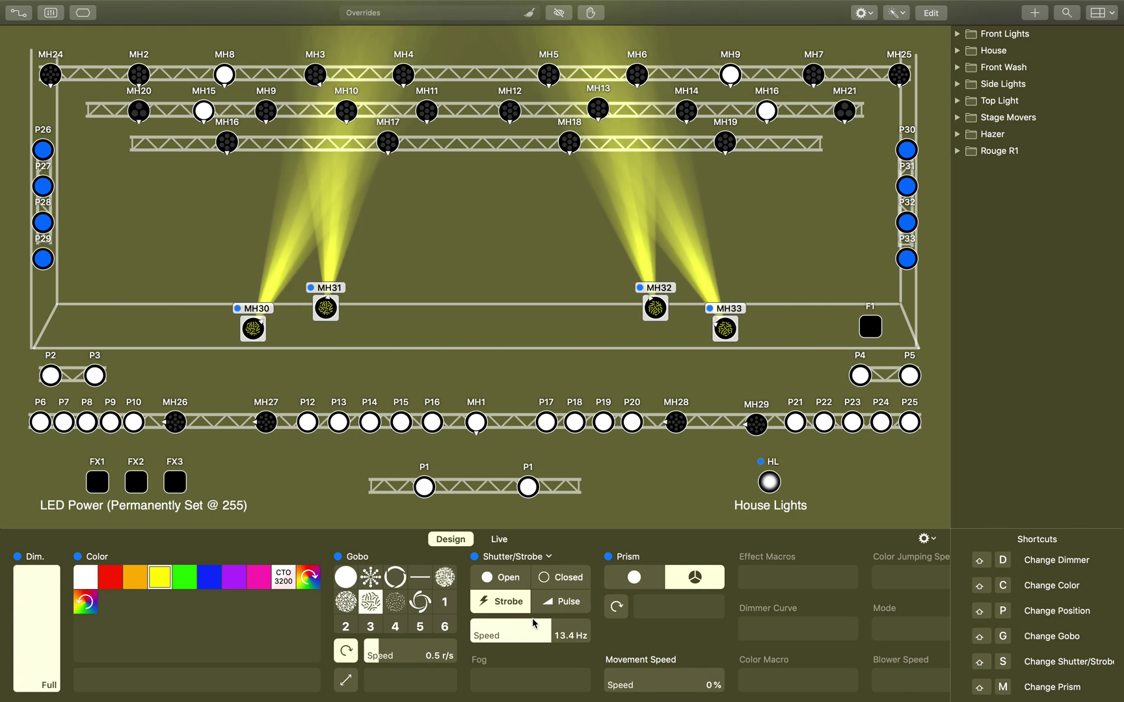
click(517, 586)
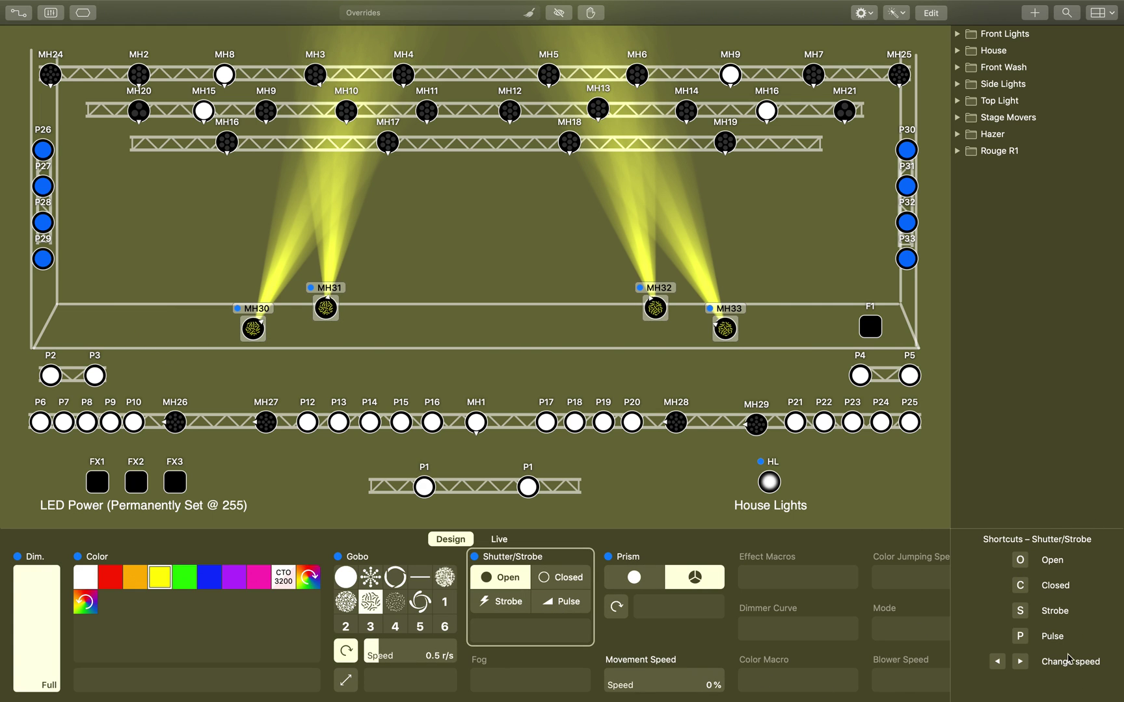
- Clear and reselect MH30–MH33 to examine the shortcuts offered with and without a fixture selection
click(783, 301)
drag(784, 301, 239, 339)
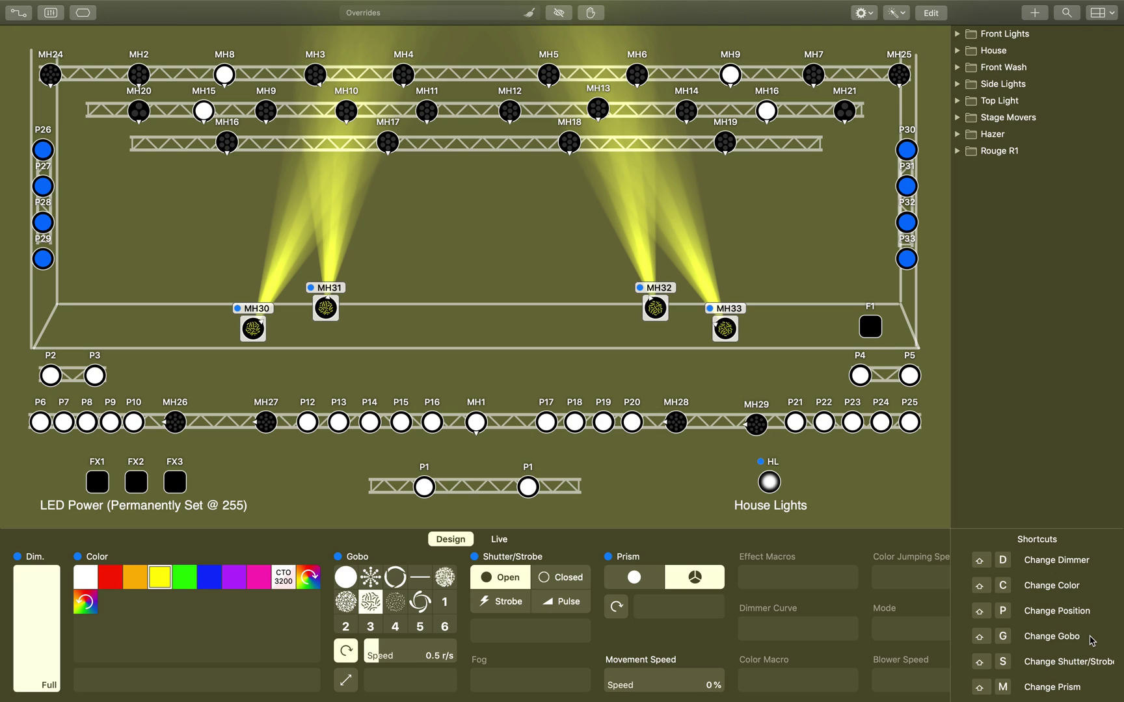
click(783, 296)
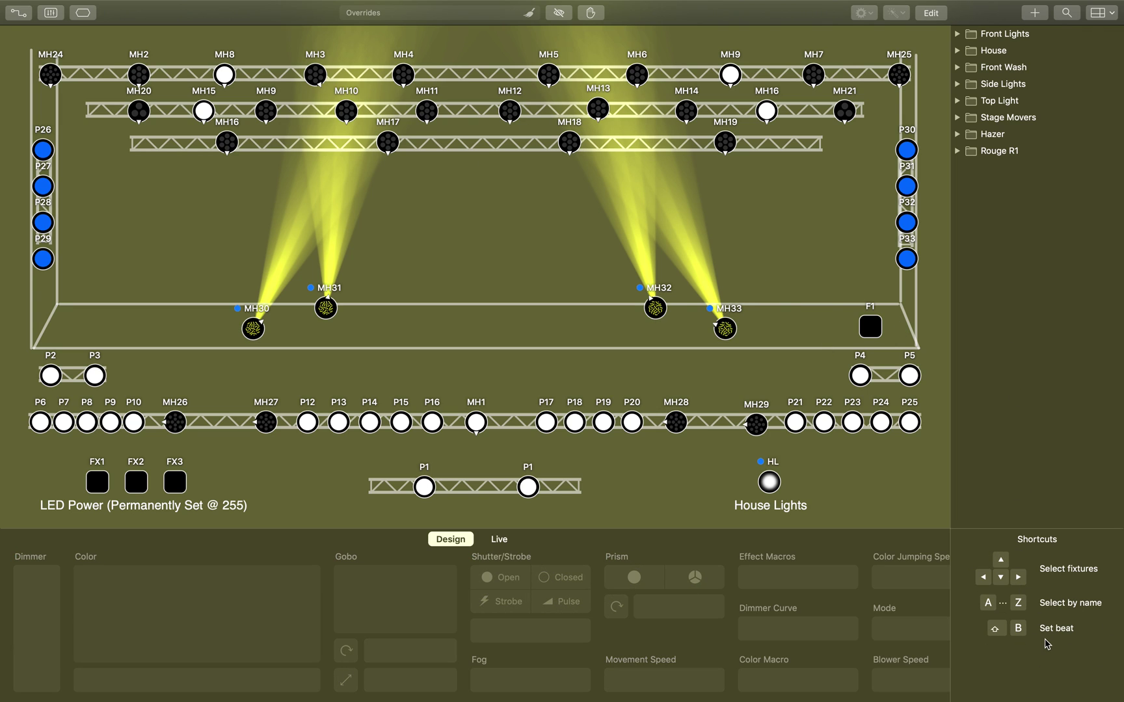
drag(784, 269, 238, 339)
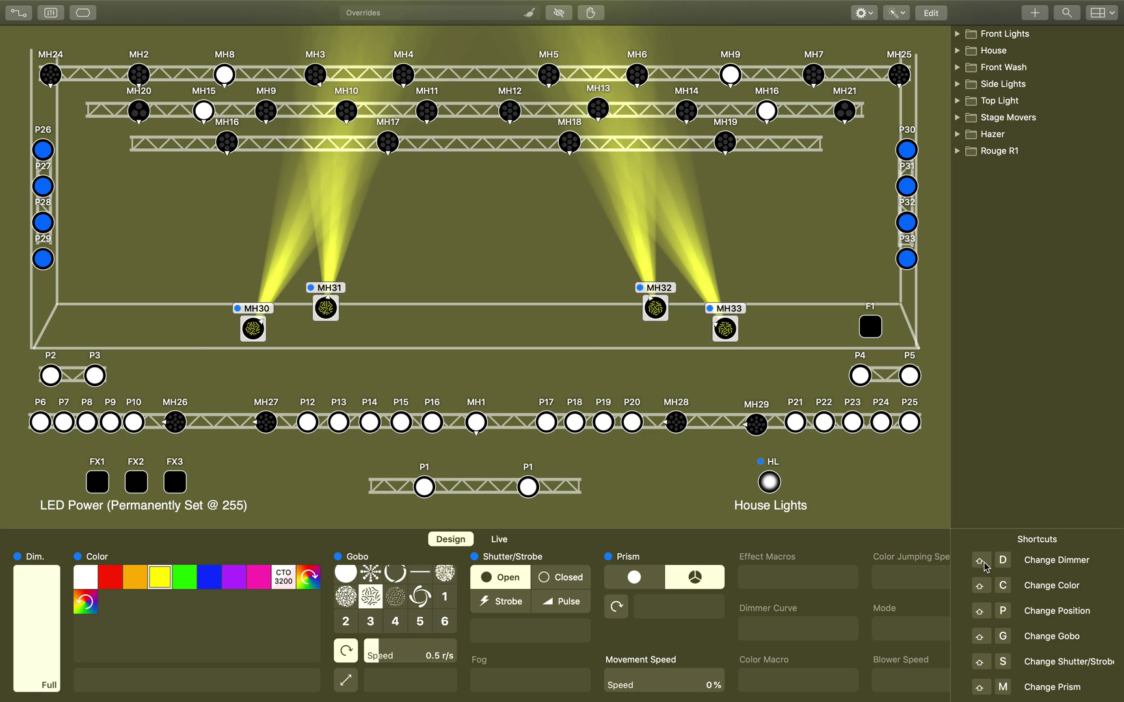
- Try dimmer levels on MH30–MH33, including 55% and Off, and bring the intensity back to Full
click(1056, 567)
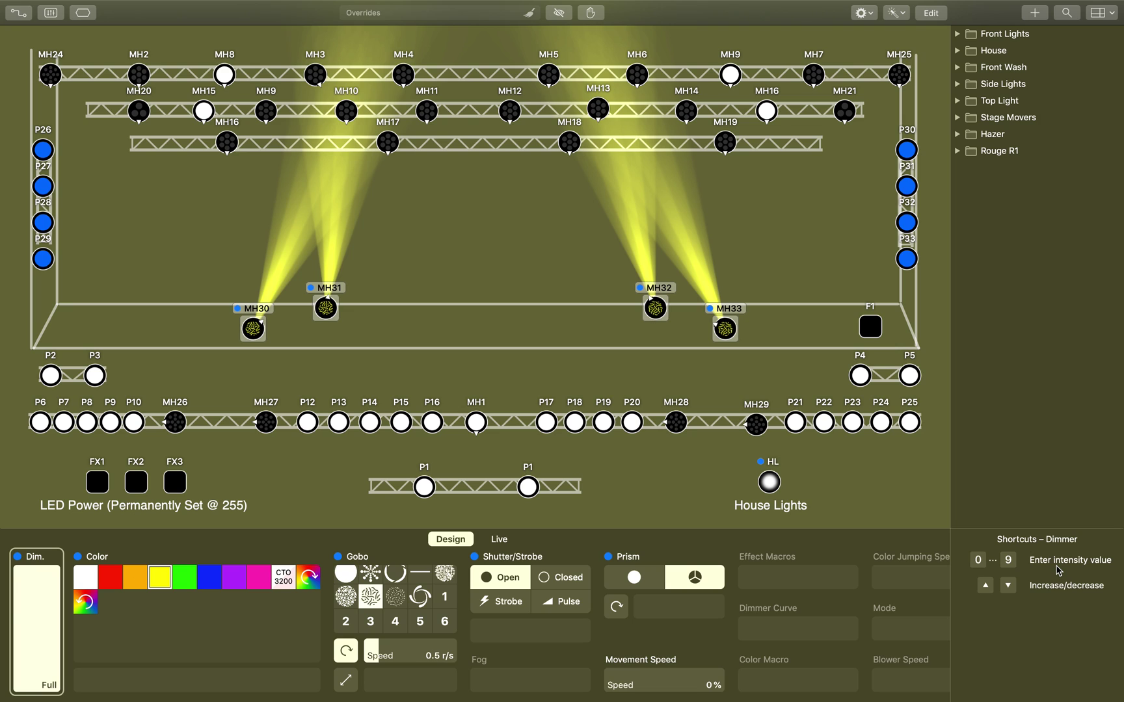
key(3)
key(2)
key(5)
key(5)
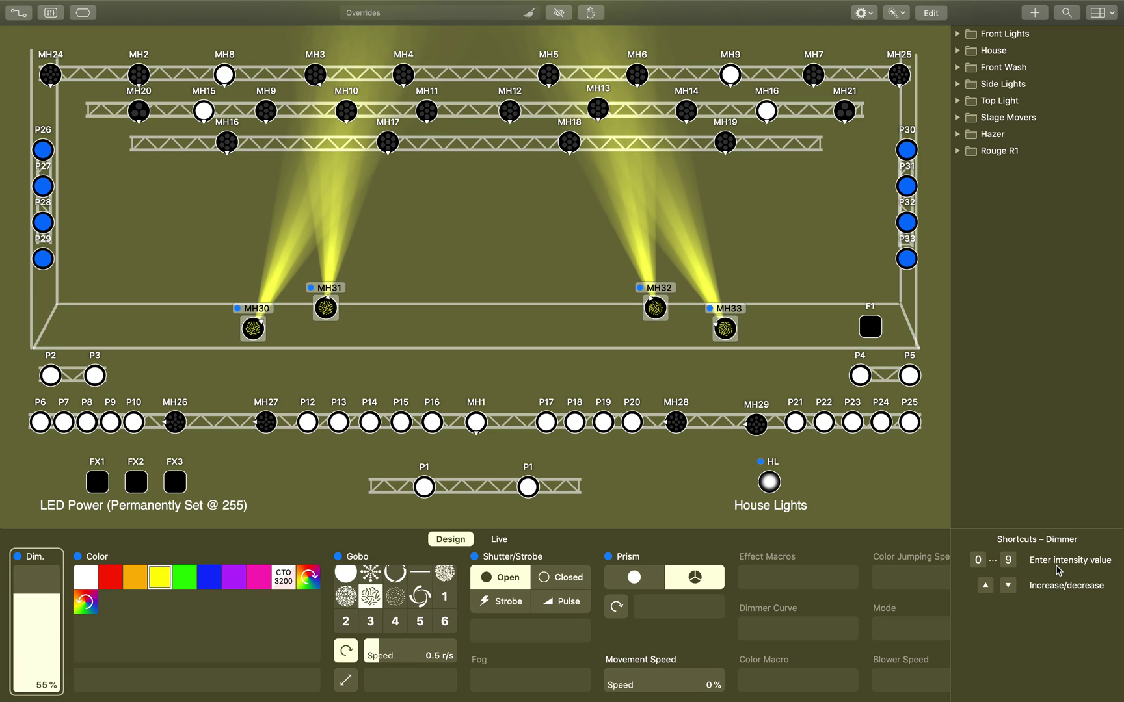
key(0)
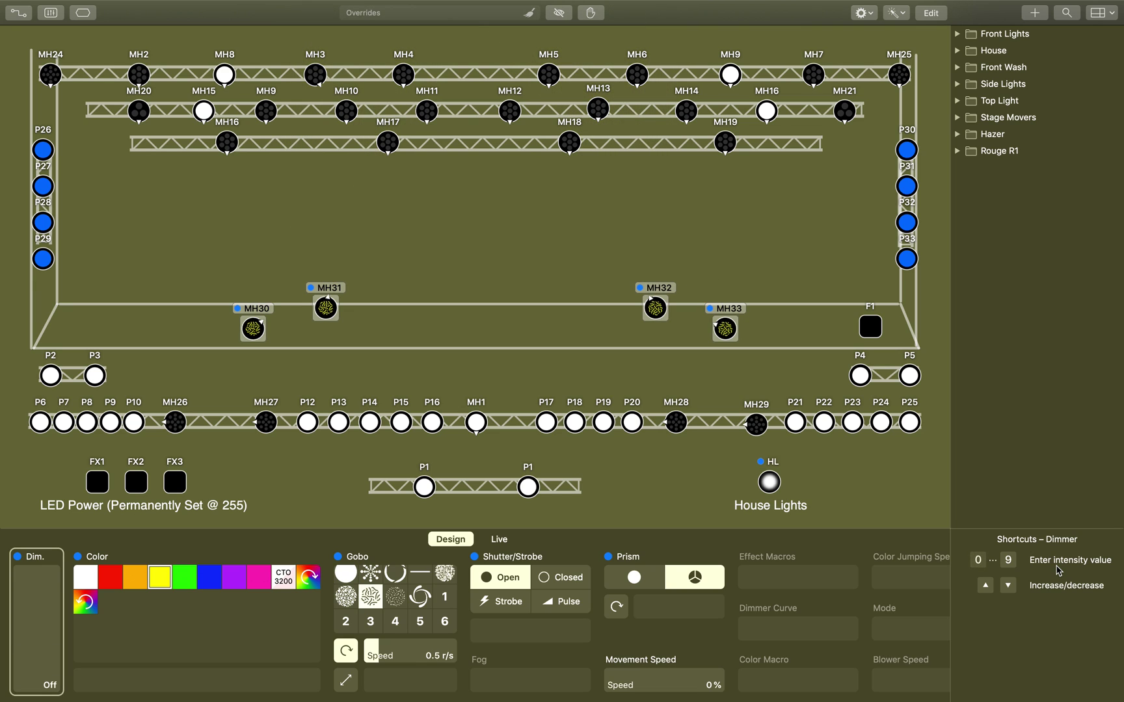
key(0)
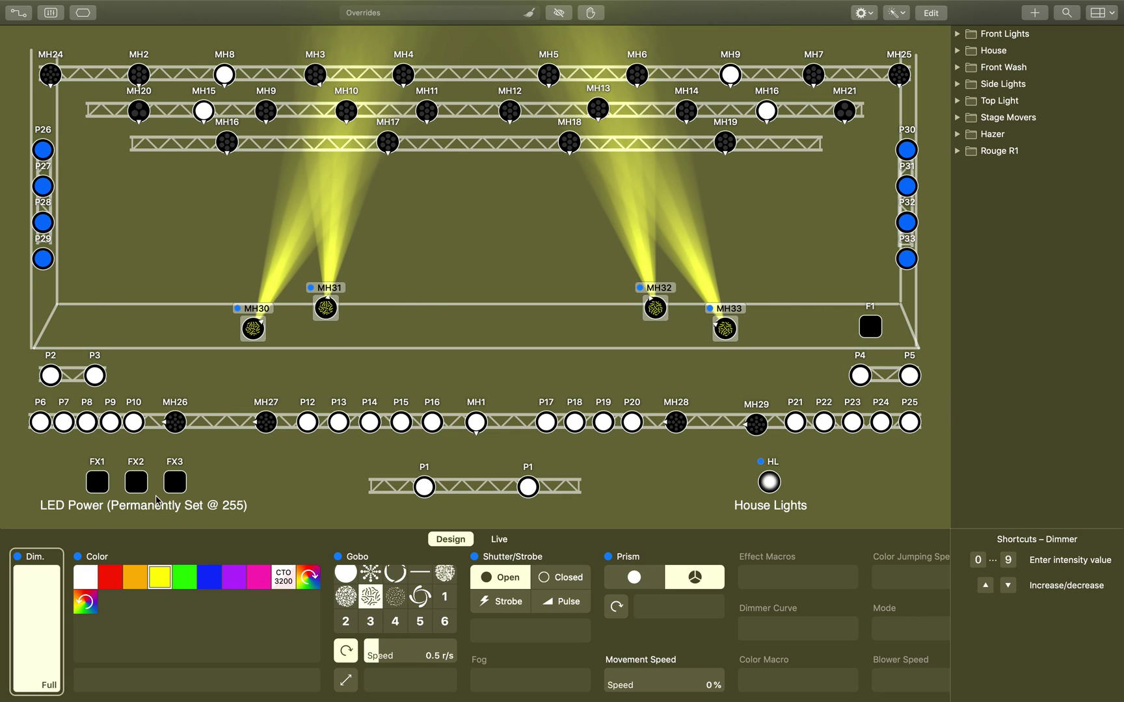
click(54, 583)
drag(54, 584, 68, 541)
click(811, 315)
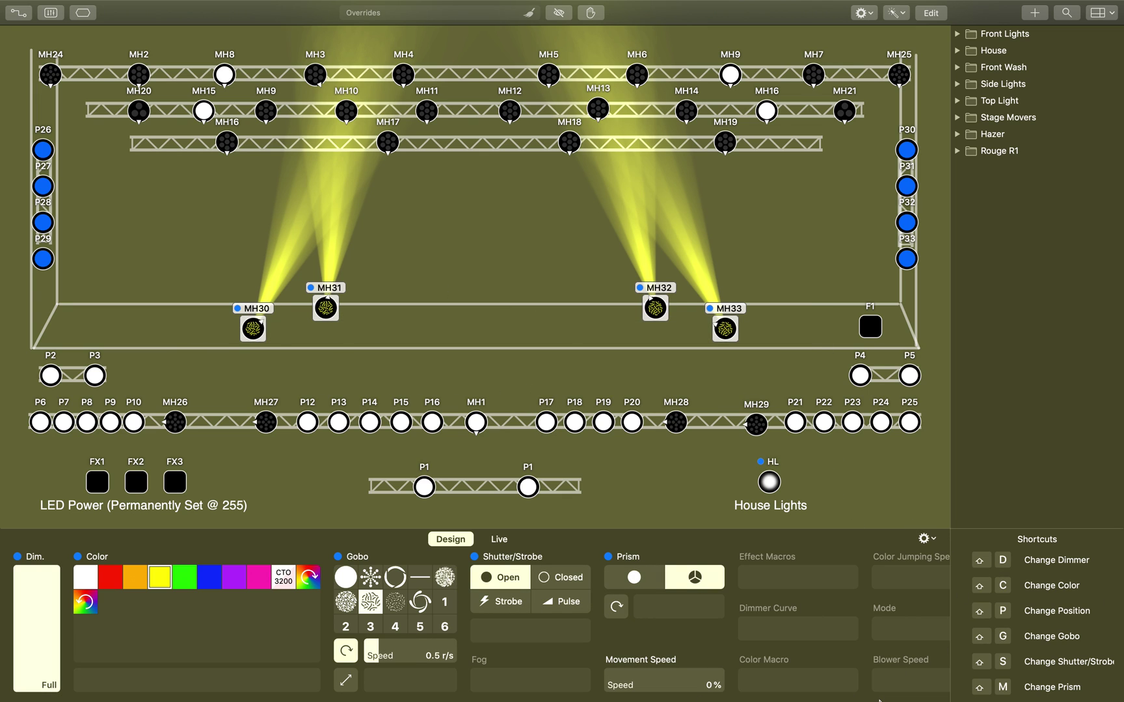
- Set the focus of MH30–MH33 to 47%
scroll(1053, 666, down, 3)
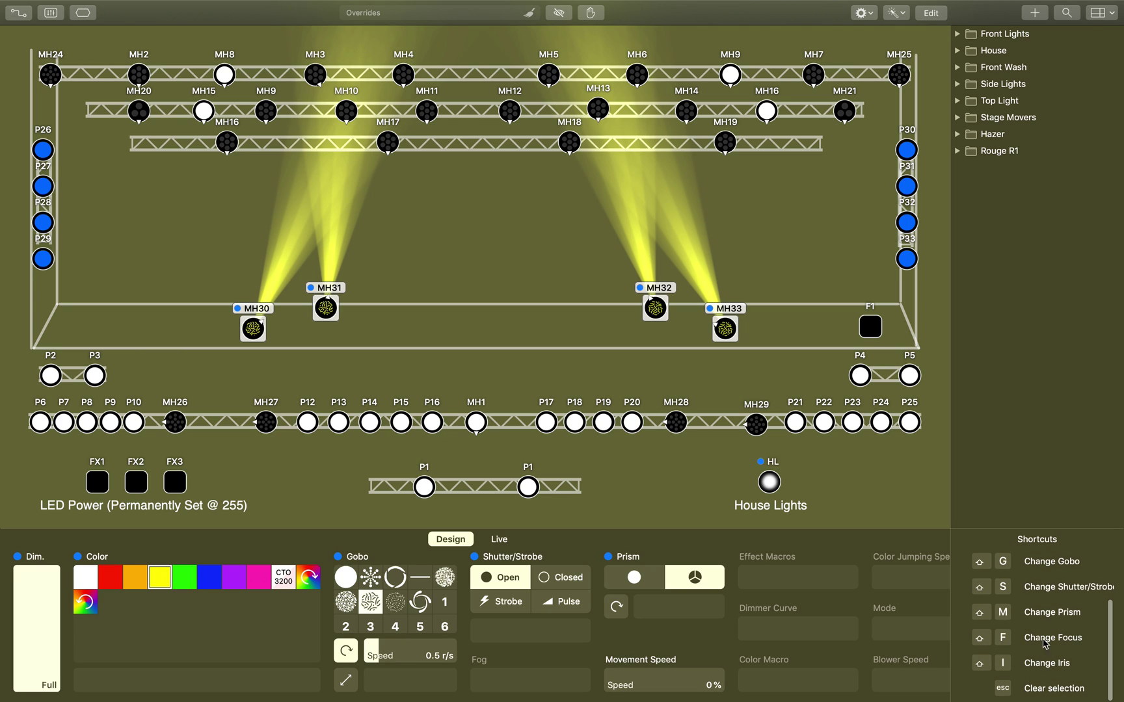
key(shift+f)
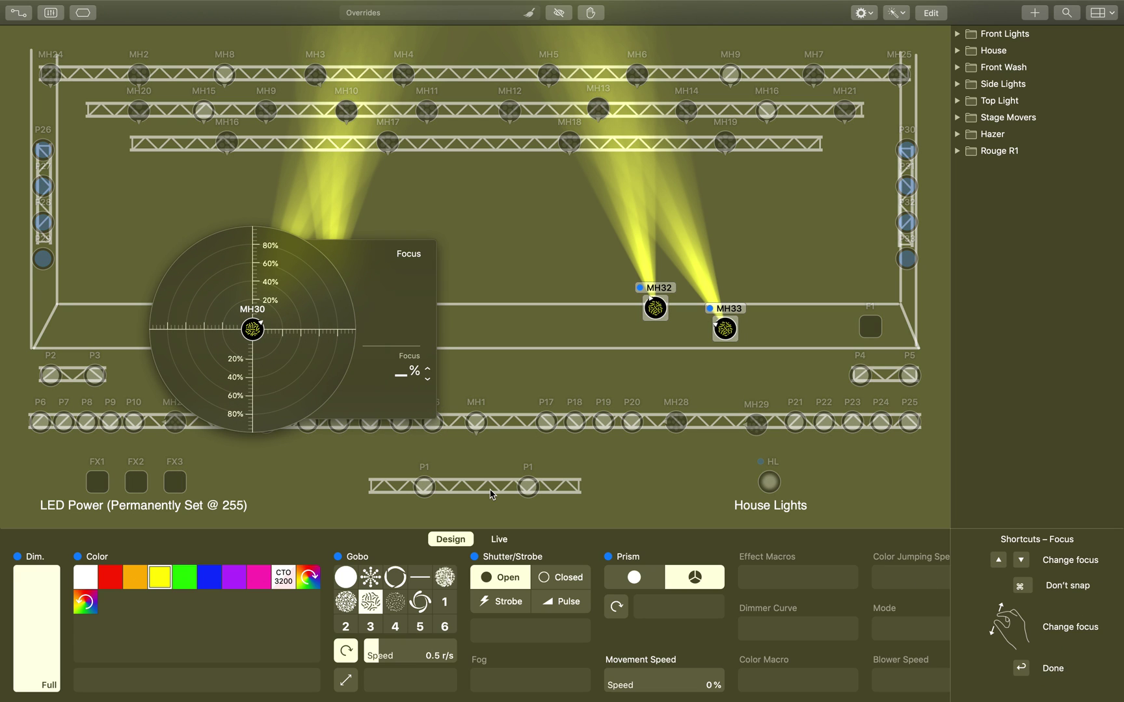
mouse_move(267, 335)
mouse_down()
mouse_move(351, 385)
mouse_move(300, 356)
mouse_up()
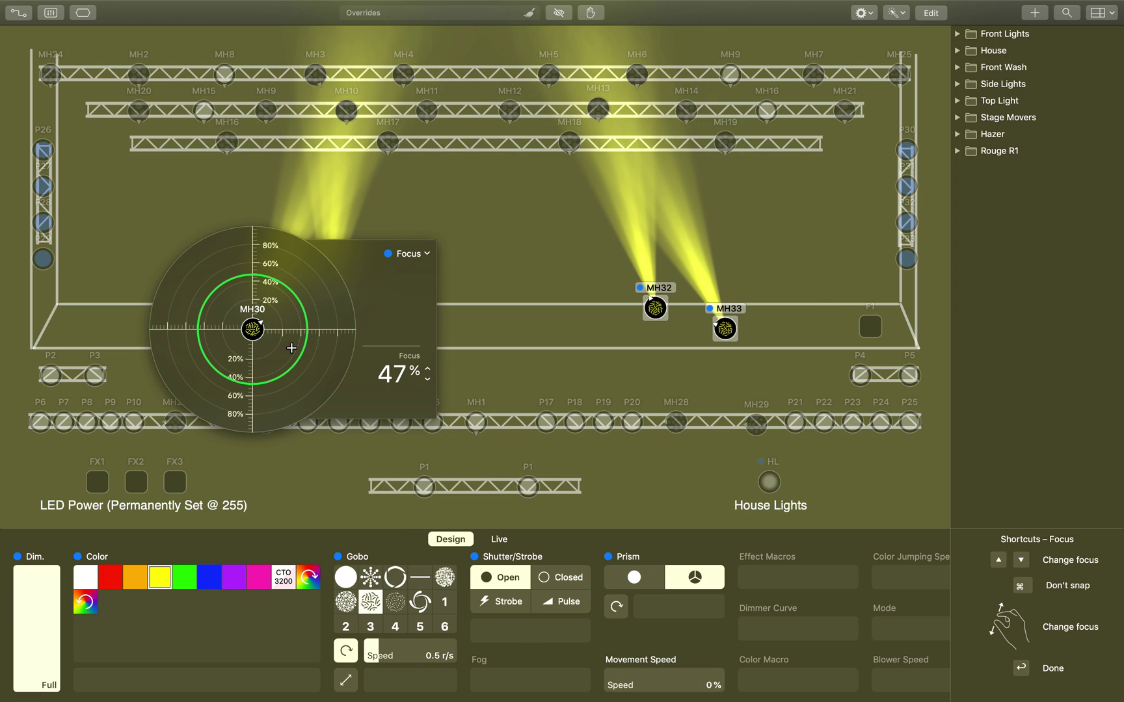
key(Return)
- Set the iris size of MH30–MH33 to 12%
key(i)
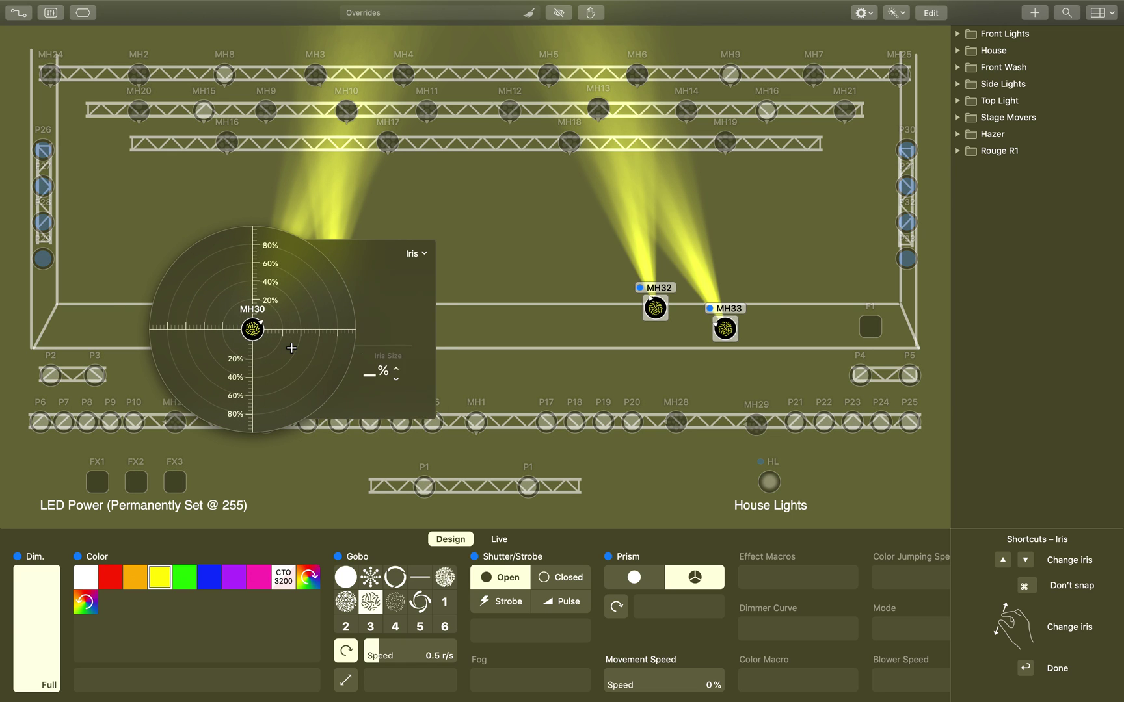
drag(291, 348, 268, 343)
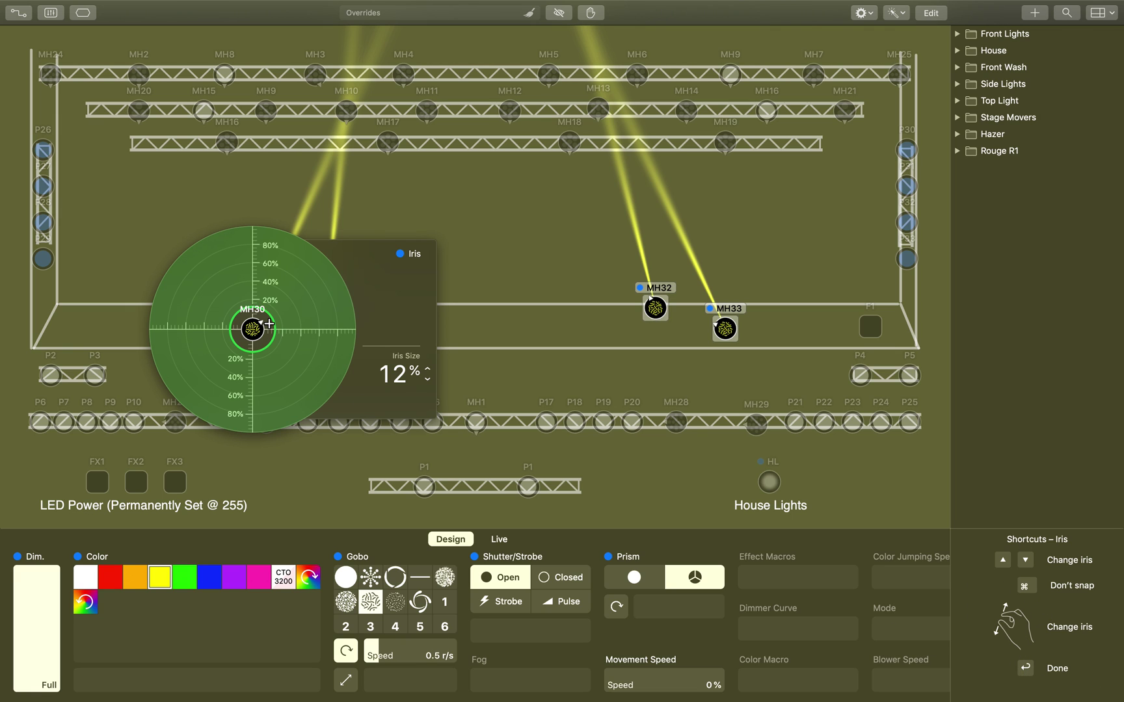
- Try iris sizes on MH30–MH33, including 25%, 30%, 20% and 60%, and accept a final iris adjustment
scroll(270, 324, up, 10)
scroll(269, 323, down, 3)
scroll(269, 323, down, 6)
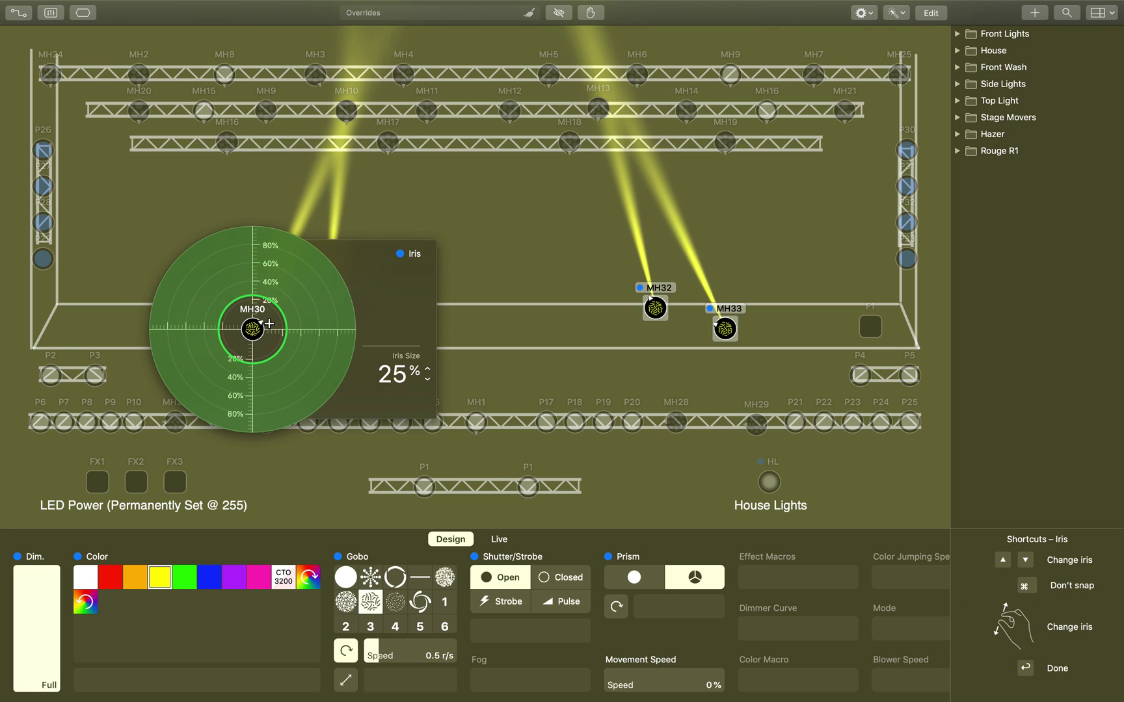
scroll(270, 323, up, 7)
scroll(269, 323, down, 5)
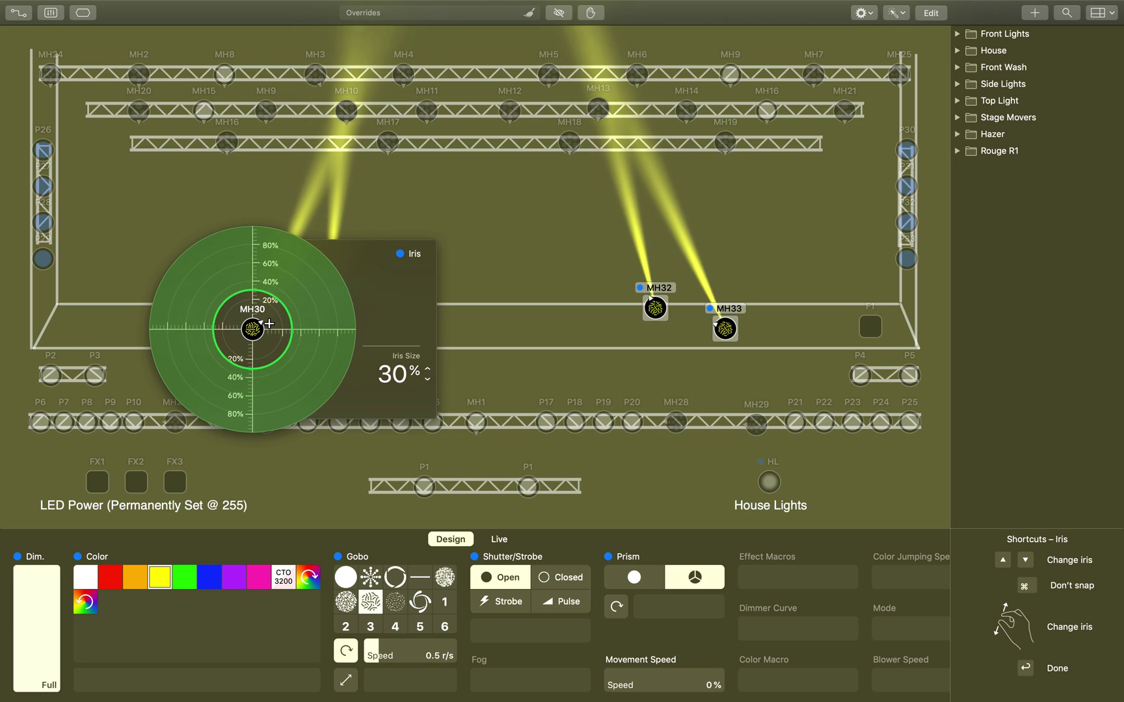
scroll(269, 323, down, 1)
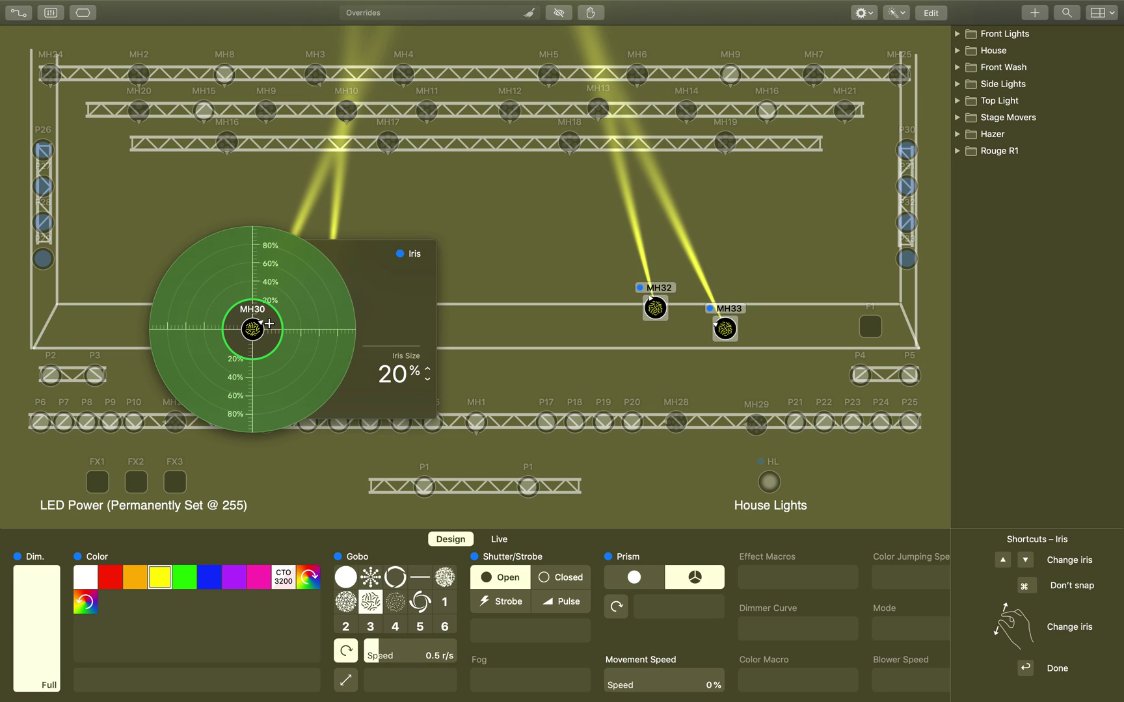
scroll(269, 323, up, 5)
scroll(269, 323, down, 3)
scroll(269, 323, up, 5)
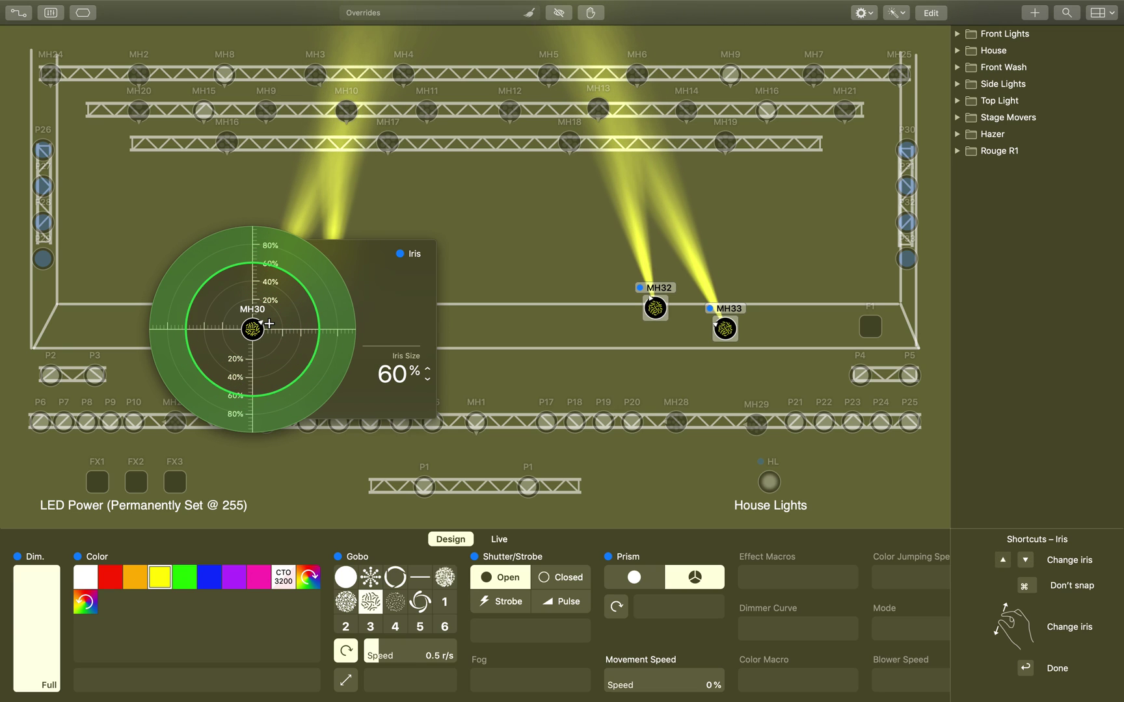
scroll(269, 323, up, 6)
scroll(270, 323, down, 6)
scroll(269, 324, down, 2)
scroll(270, 323, down, 4)
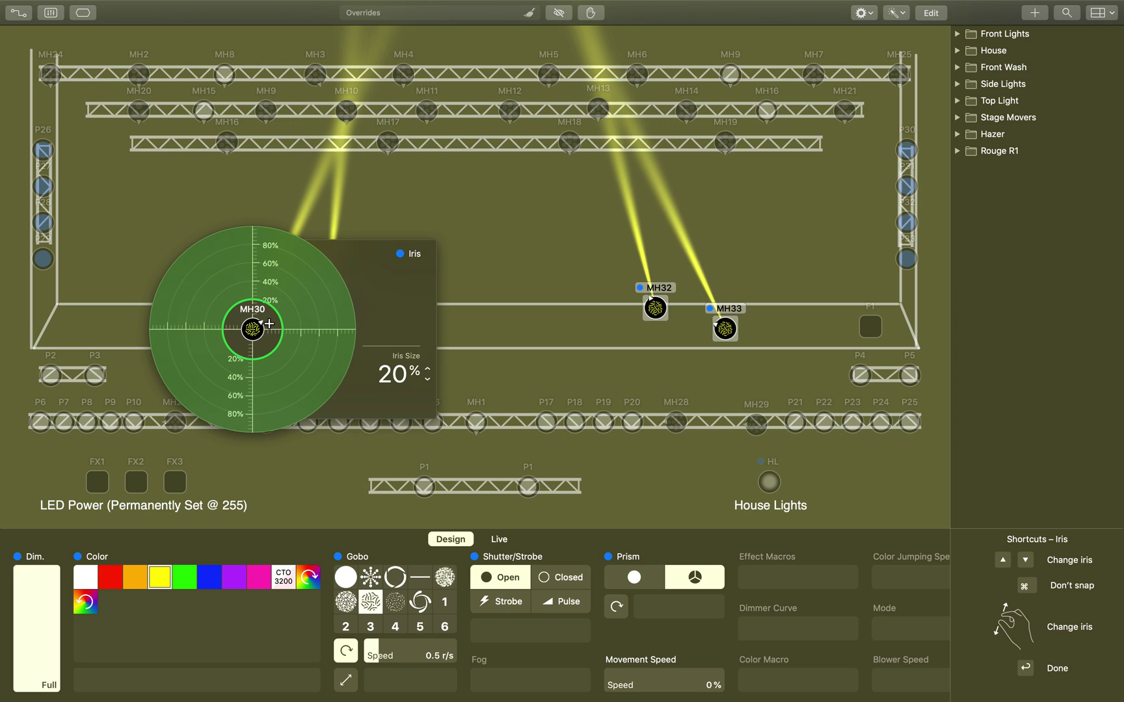
scroll(270, 323, up, 4)
mouse_move(306, 337)
mouse_down()
mouse_move(317, 341)
mouse_move(273, 333)
mouse_move(297, 334)
mouse_up()
key(Return)
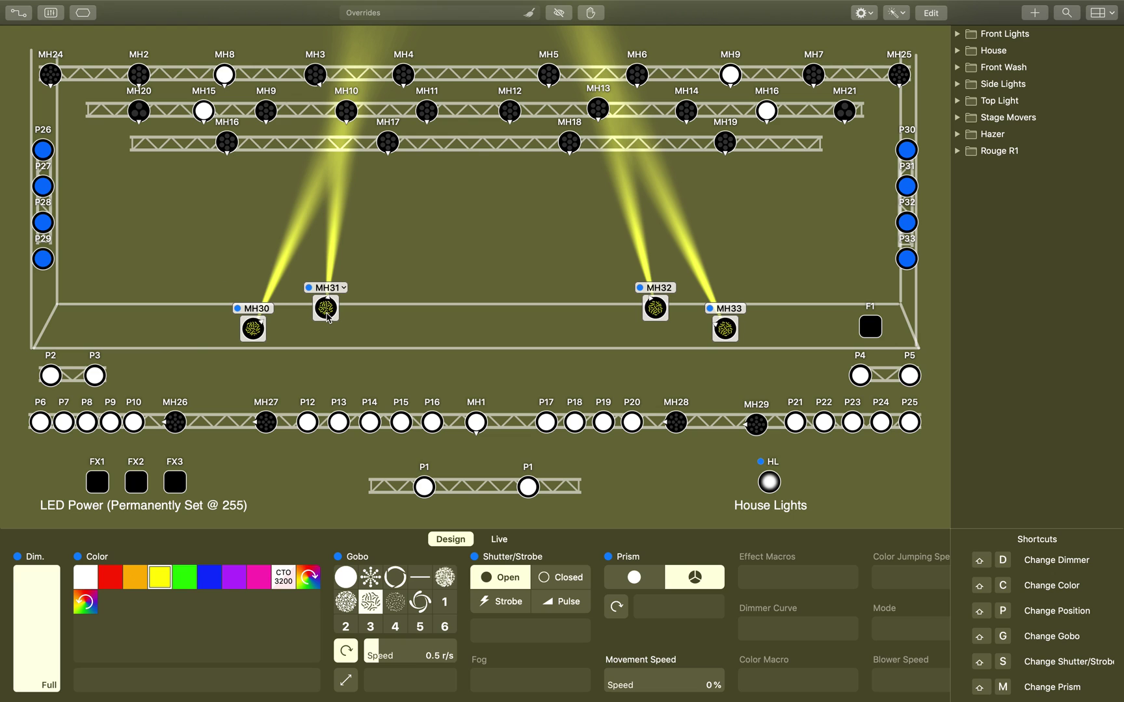
- Change the position of MH30–MH33 to pan +0.0° and tilt +32.2° with the position dial
key(p)
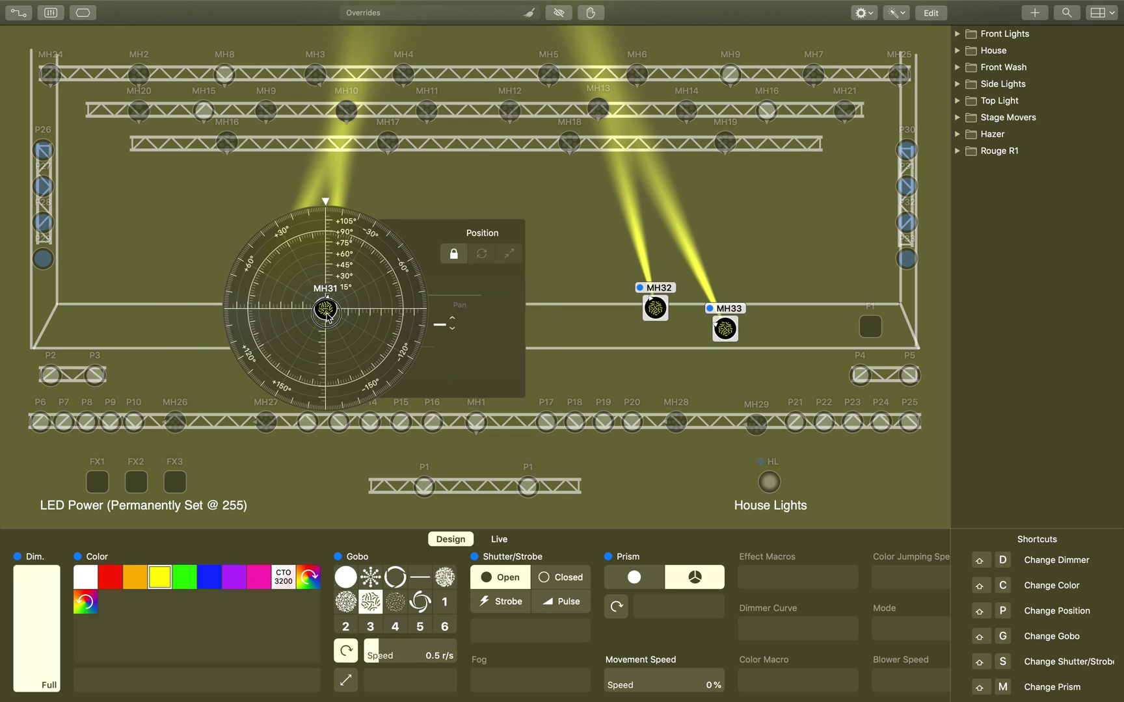
mouse_move(342, 283)
mouse_down()
mouse_move(379, 298)
mouse_move(345, 263)
mouse_move(354, 363)
mouse_move(304, 277)
mouse_move(340, 265)
mouse_up()
drag(739, 279, 228, 325)
key(p)
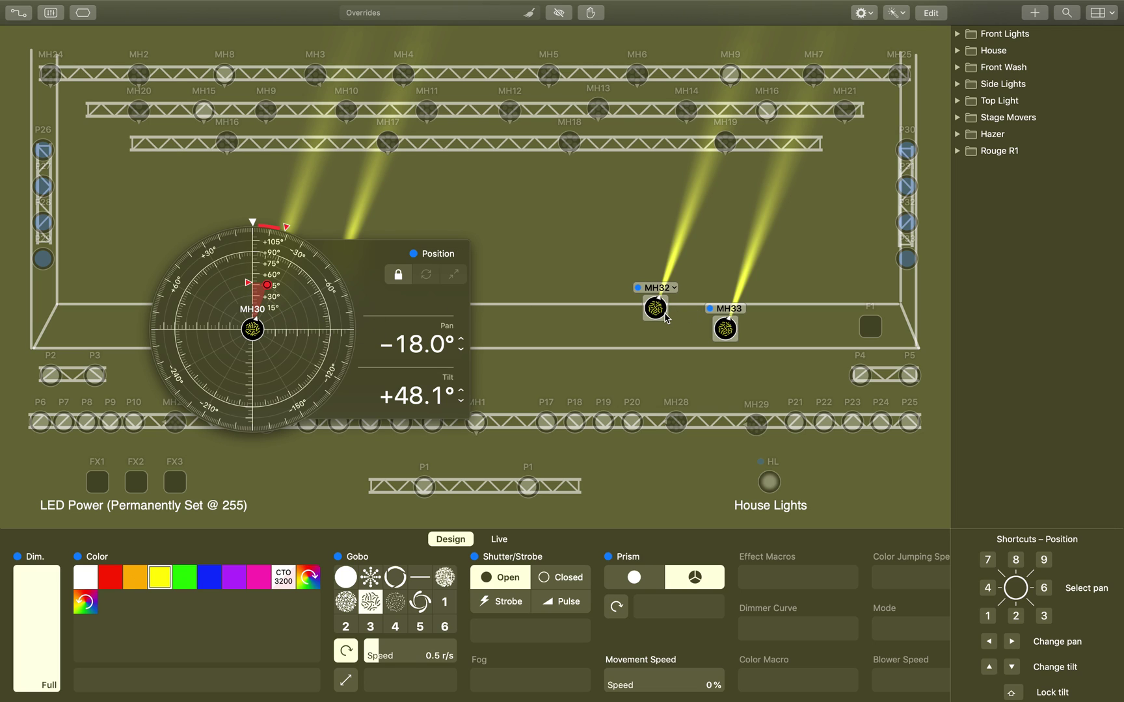
mouse_move(266, 286)
mouse_down()
mouse_move(286, 327)
mouse_move(248, 285)
mouse_move(253, 319)
mouse_move(252, 264)
mouse_move(251, 294)
mouse_up()
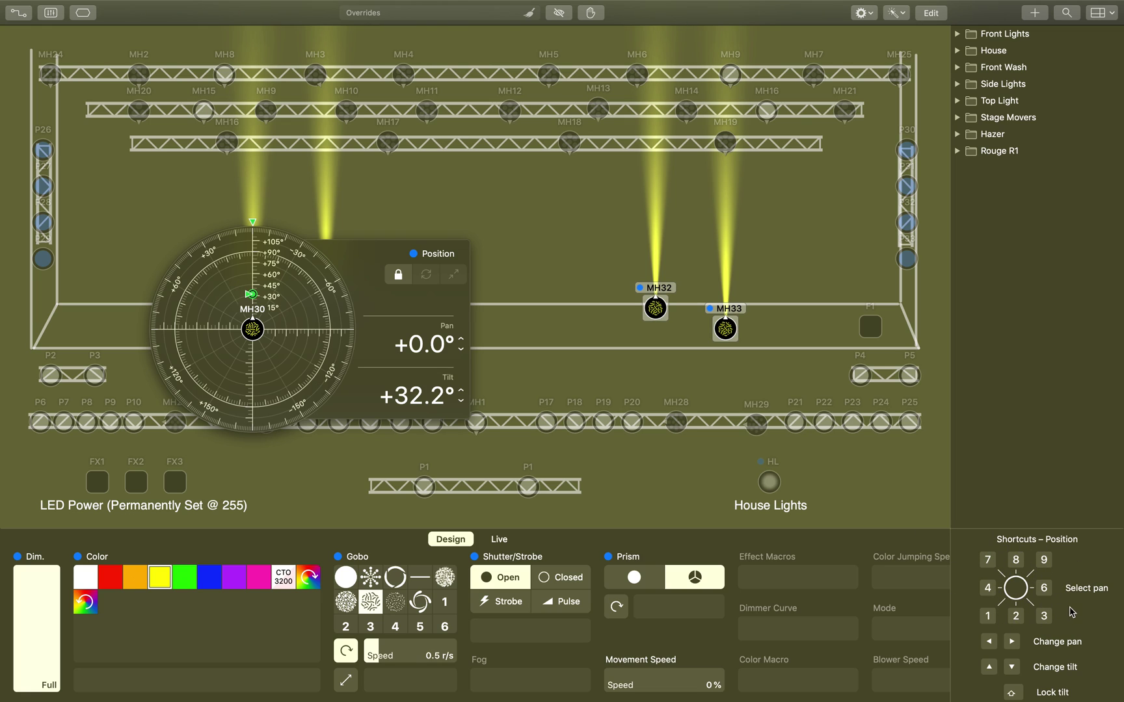
- Snap the pan of MH30–MH33 to −45° and +45°, and adjust the tilt through +20° and +28° to +48°
key(9)
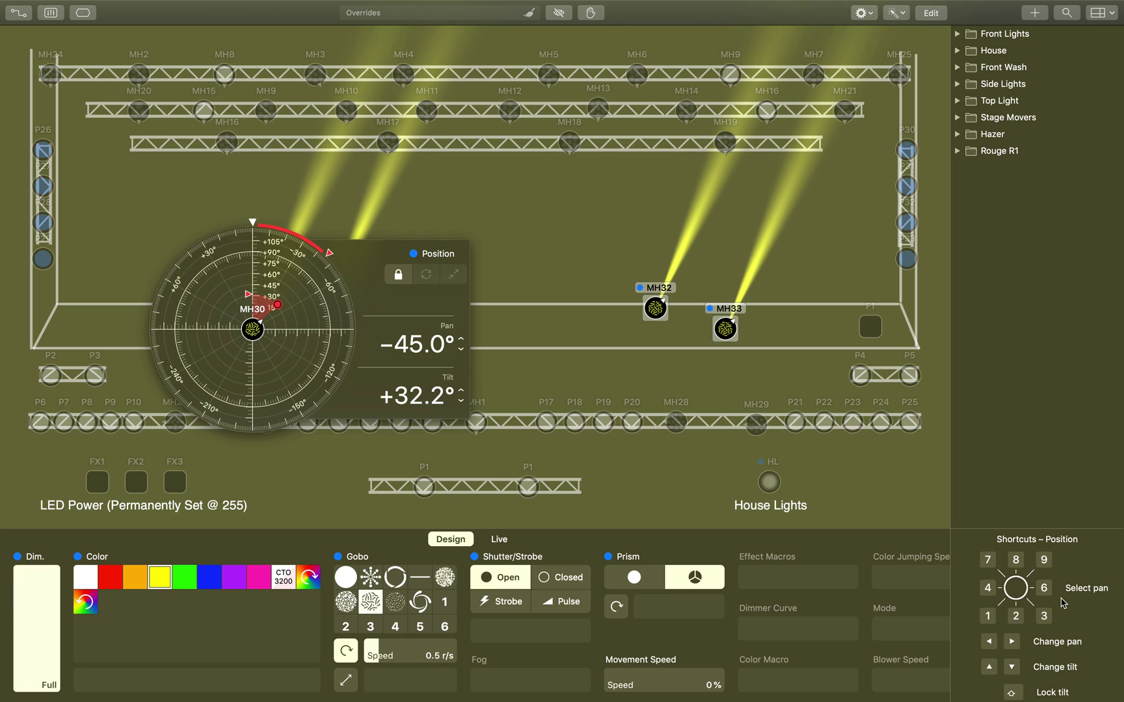
key(7)
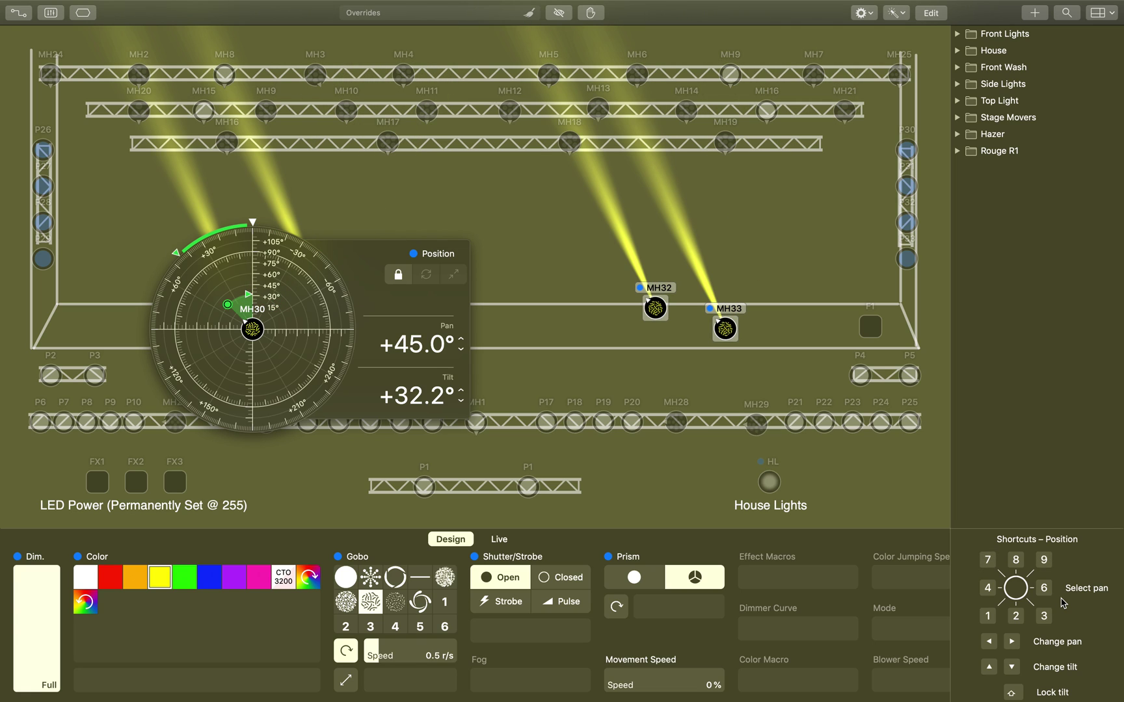
key(Down)
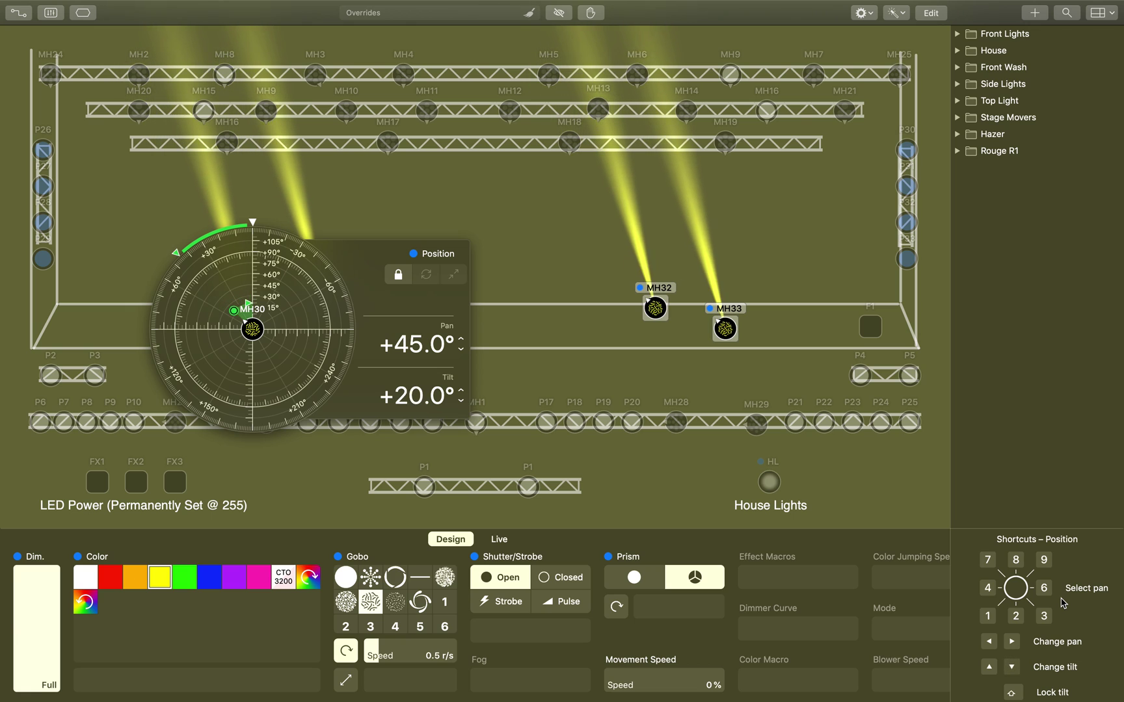
key(Up)
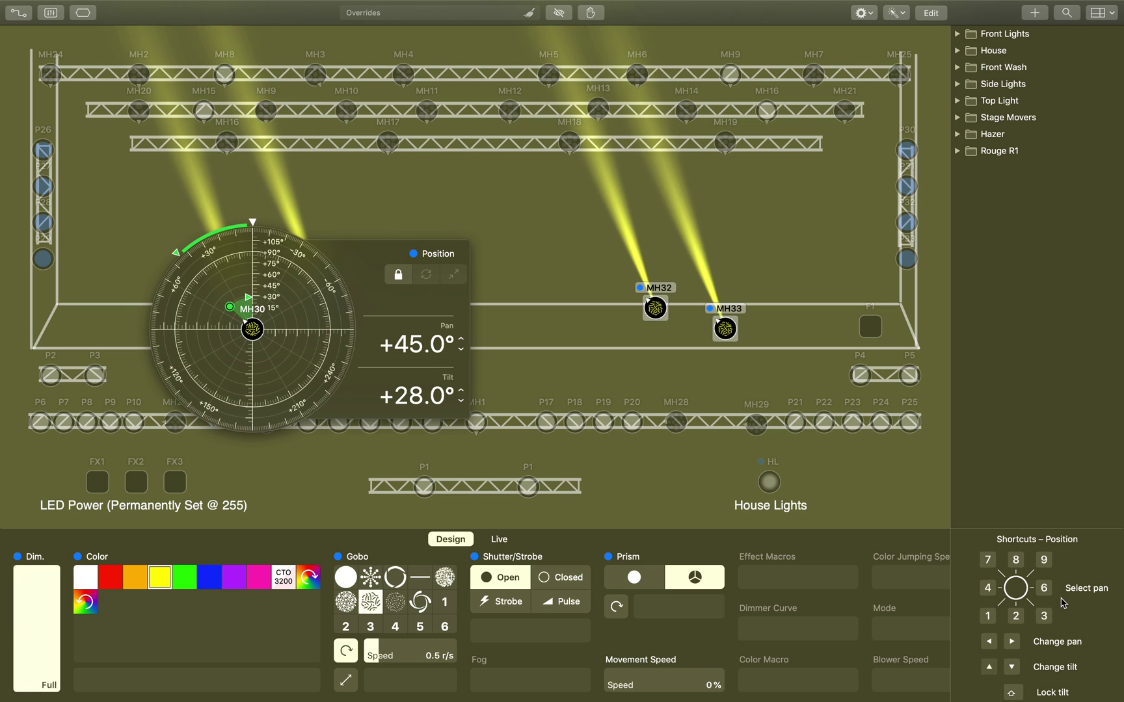
key(Up)
- Nudge the position of MH30–MH33 incrementally to pan +29° and tilt +53°
key(Right)
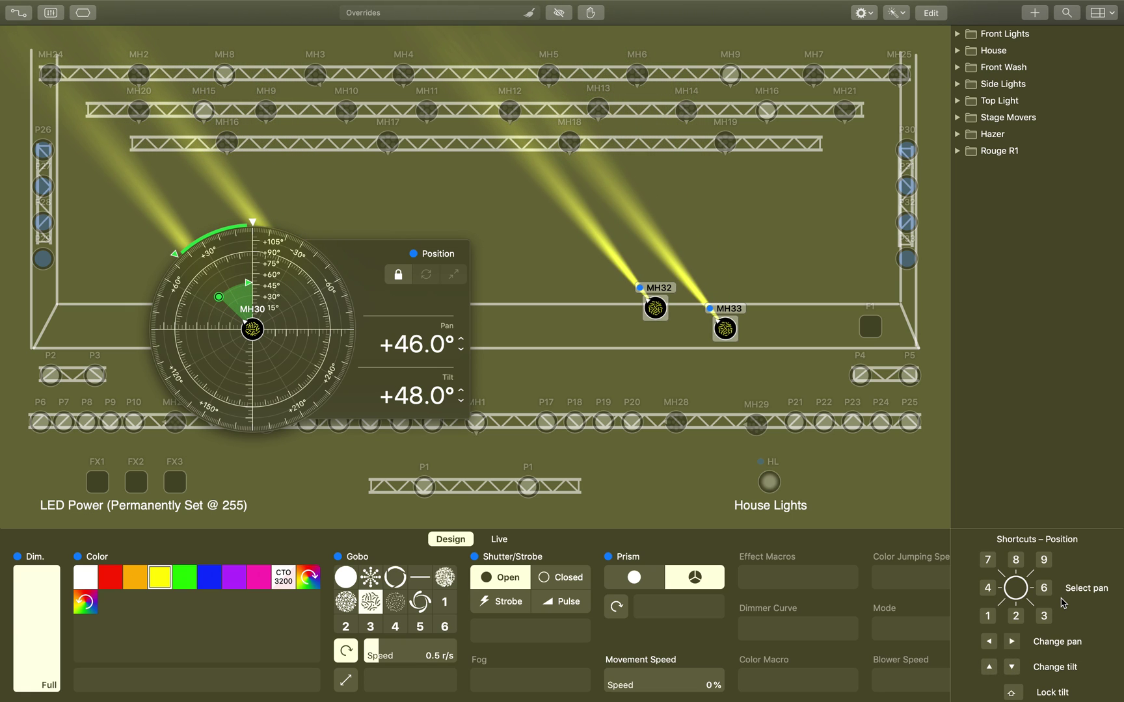
key(Left)
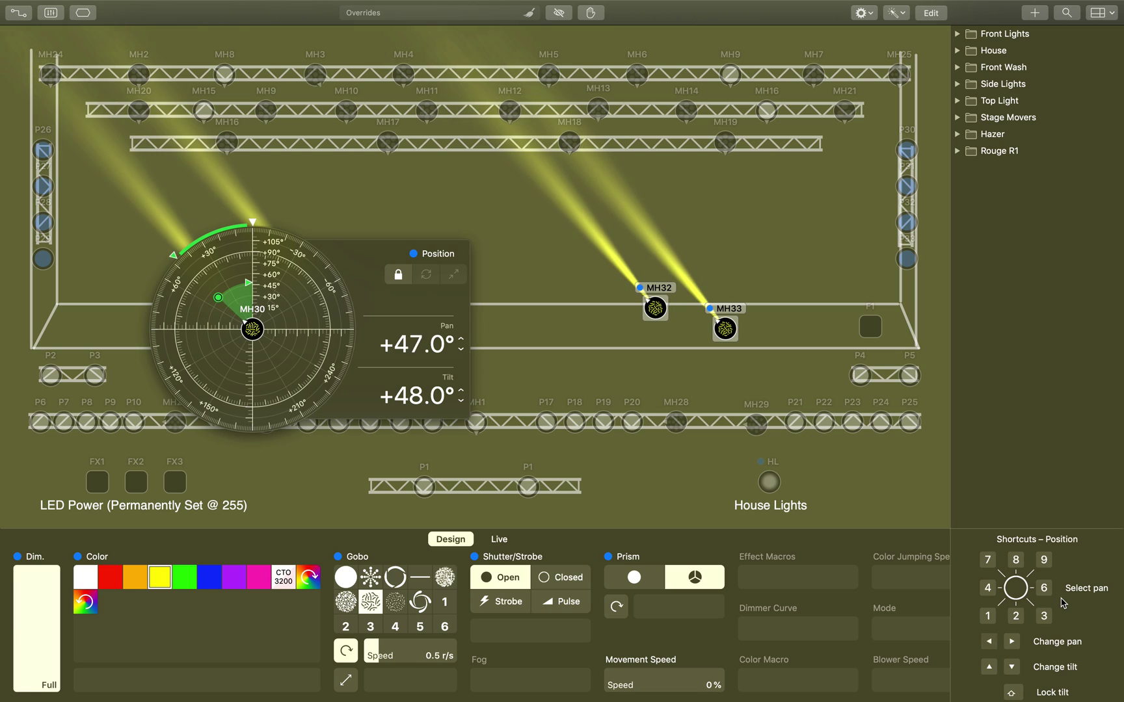
key(Left)
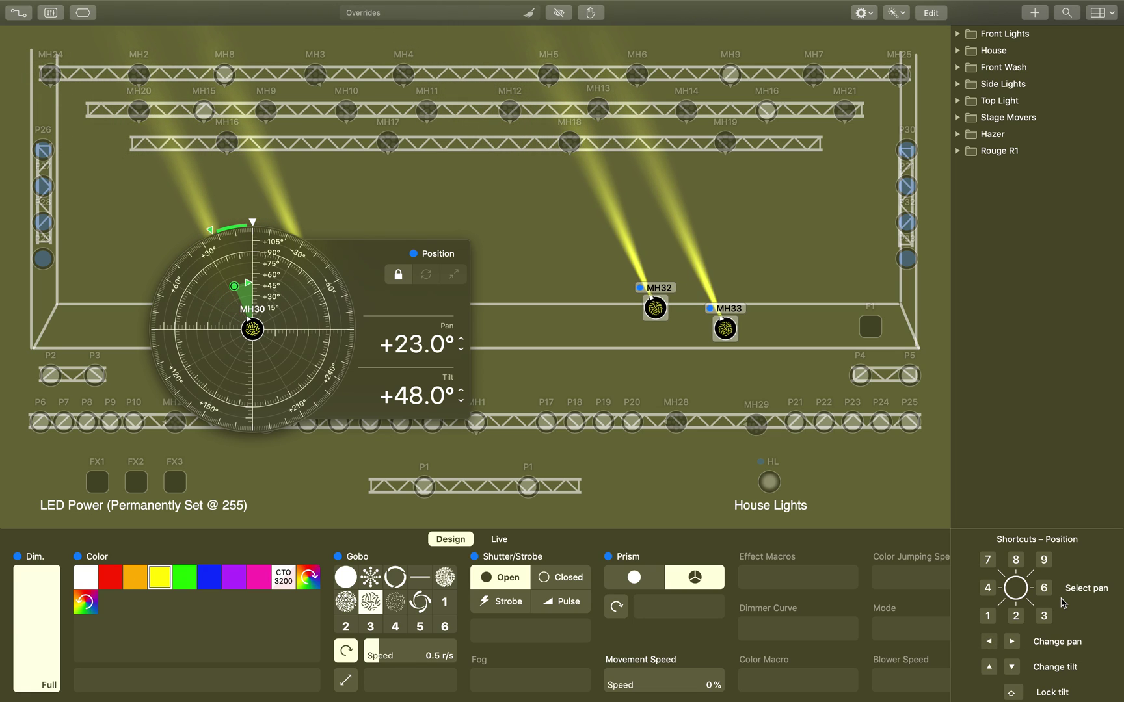
key(Right)
key(Down)
key(Up)
key(Up)
key(Right)
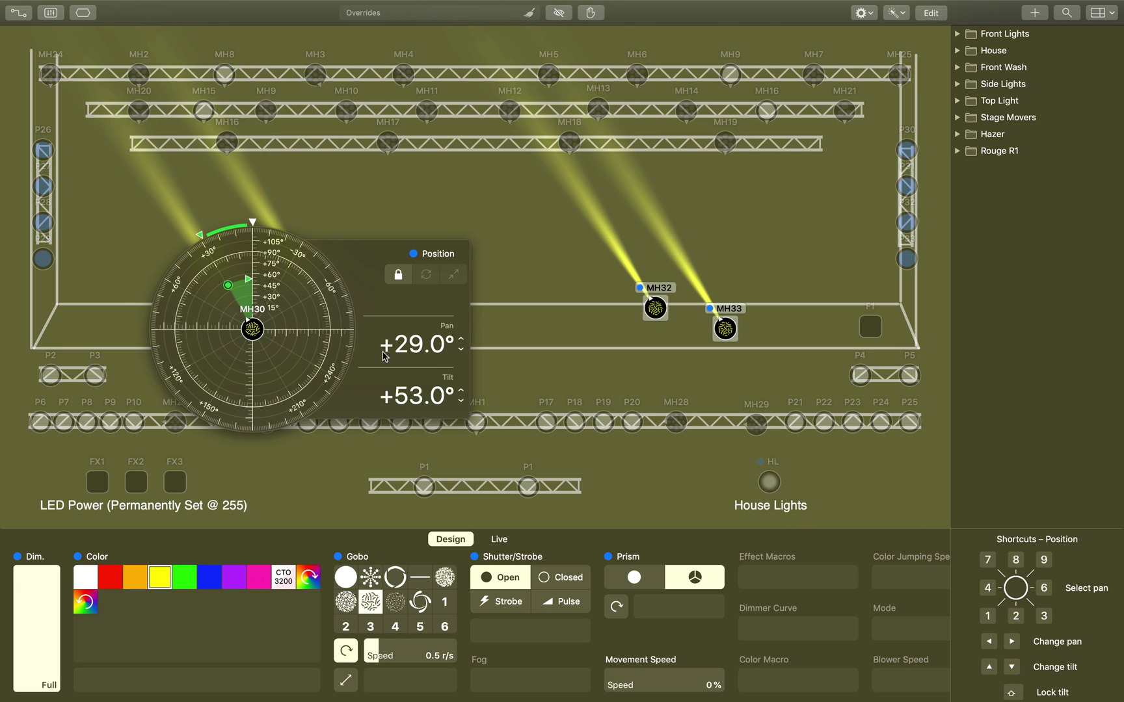
- Re-aim MH30–MH33 freely on the position dial, ending at pan +24.4° and tilt +31.8°, and accept the position
drag(228, 285, 286, 303)
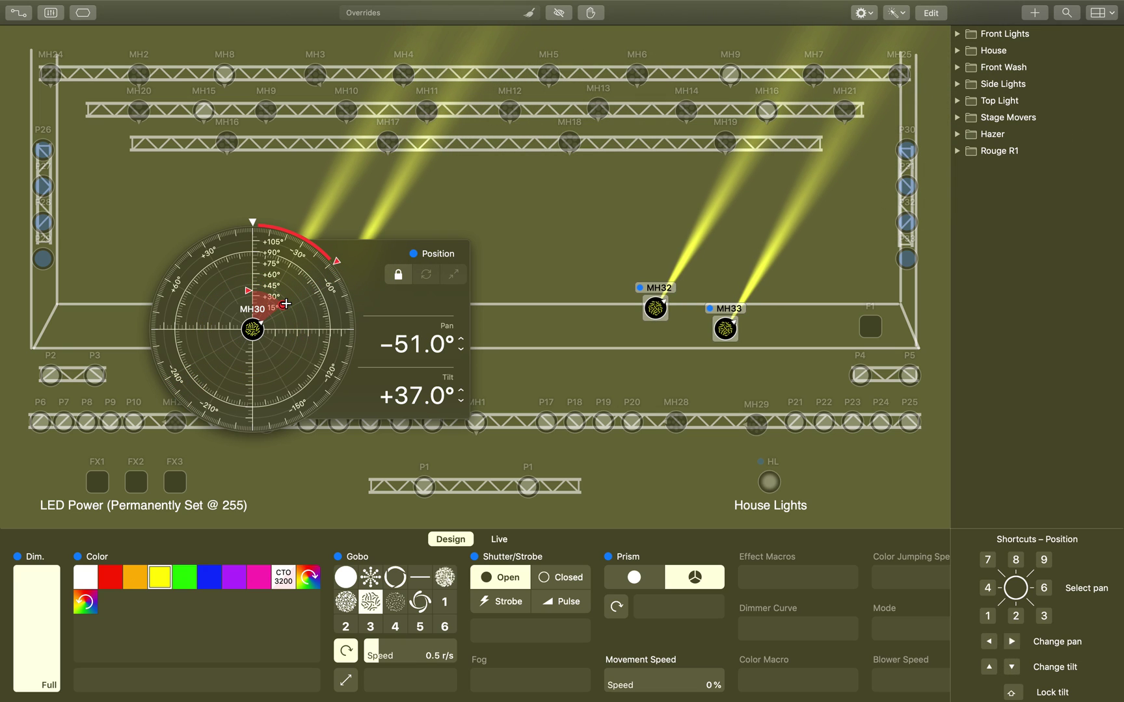
scroll(1061, 645, down, 3)
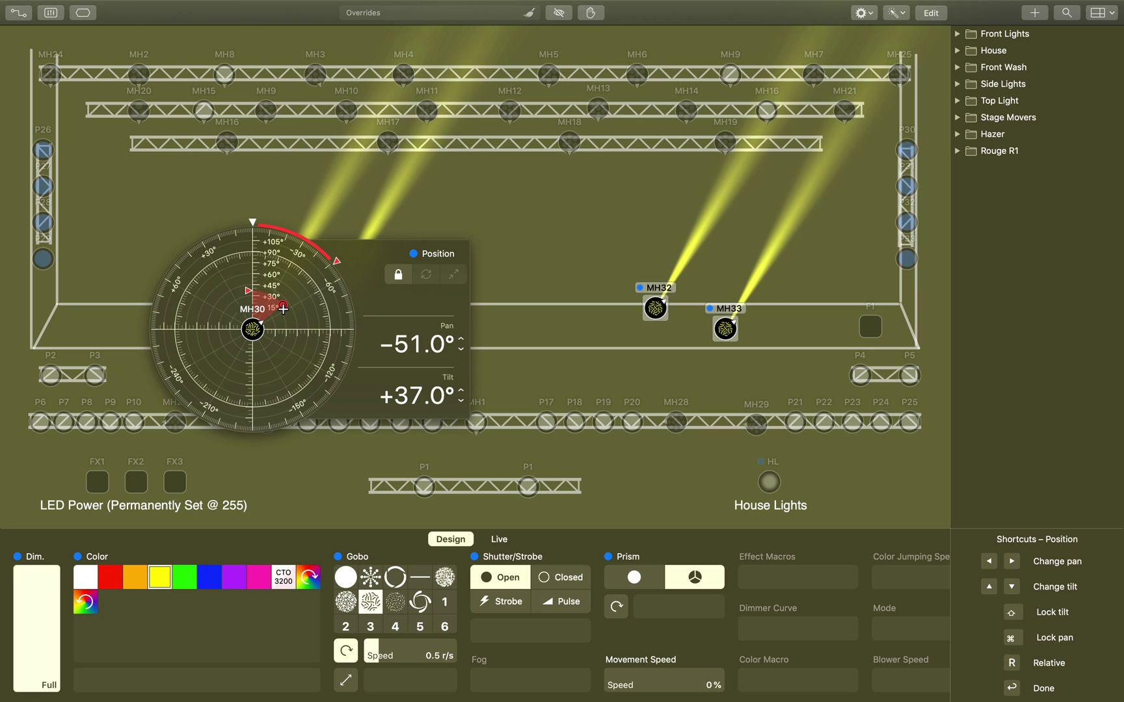
mouse_move(283, 309)
mouse_down()
mouse_move(288, 338)
mouse_move(282, 309)
mouse_move(239, 281)
mouse_move(214, 325)
mouse_move(236, 286)
mouse_move(296, 303)
mouse_move(294, 339)
mouse_move(241, 290)
mouse_move(217, 343)
mouse_move(276, 299)
mouse_move(286, 315)
mouse_move(280, 306)
mouse_up()
drag(281, 306, 237, 298)
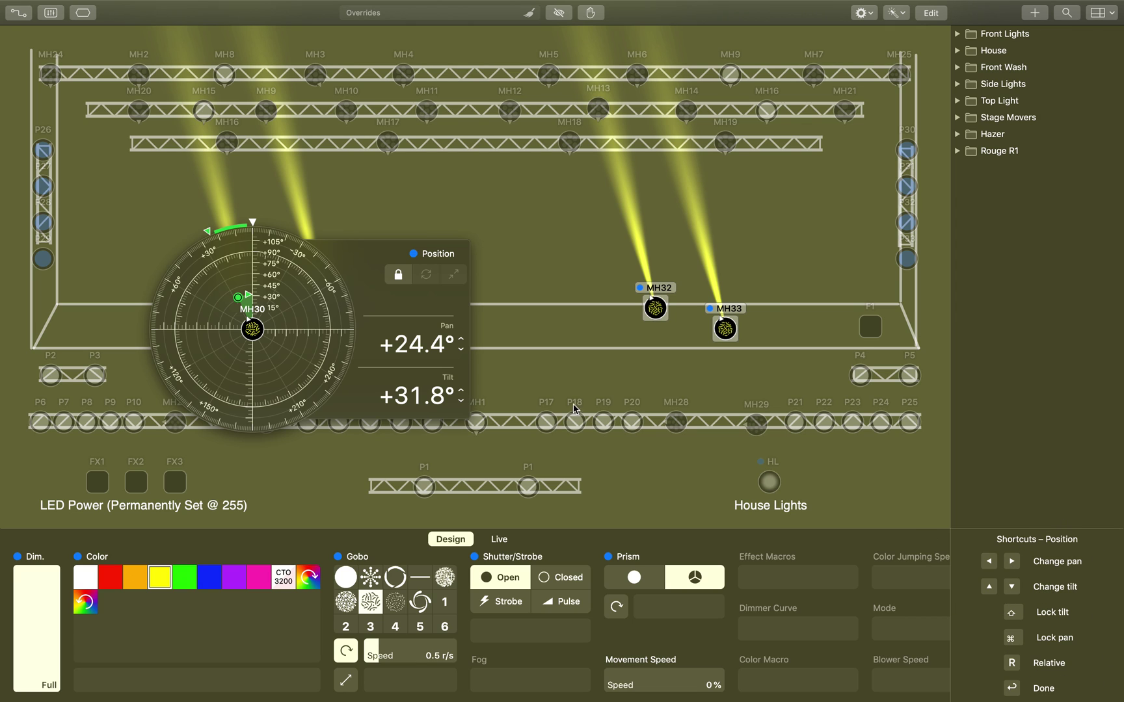
key(Return)
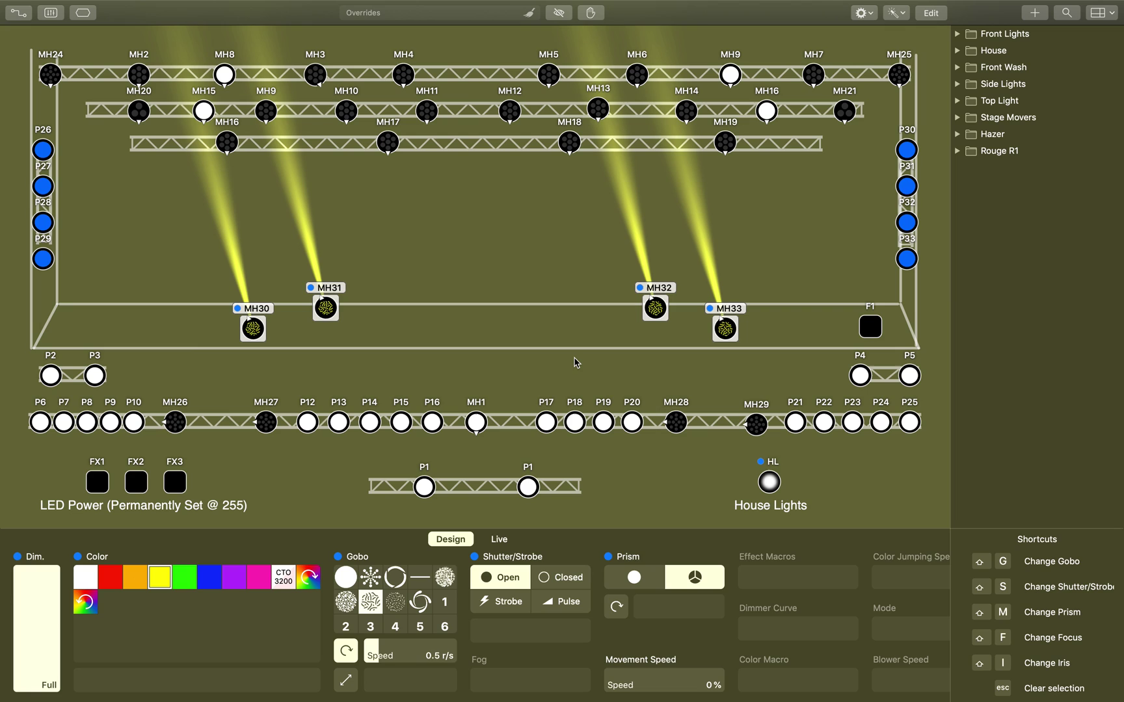
- Clear all overrides and bring the moving heads on the three upper trusses to Full intensity
click(529, 13)
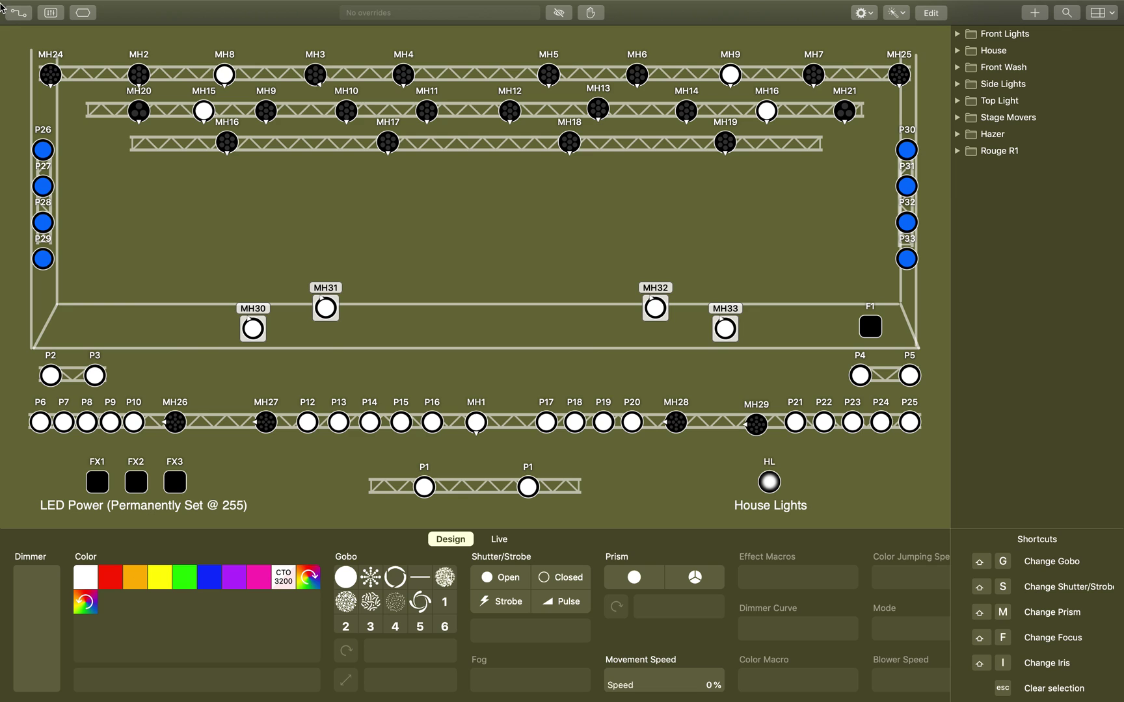
drag(39, 37, 904, 154)
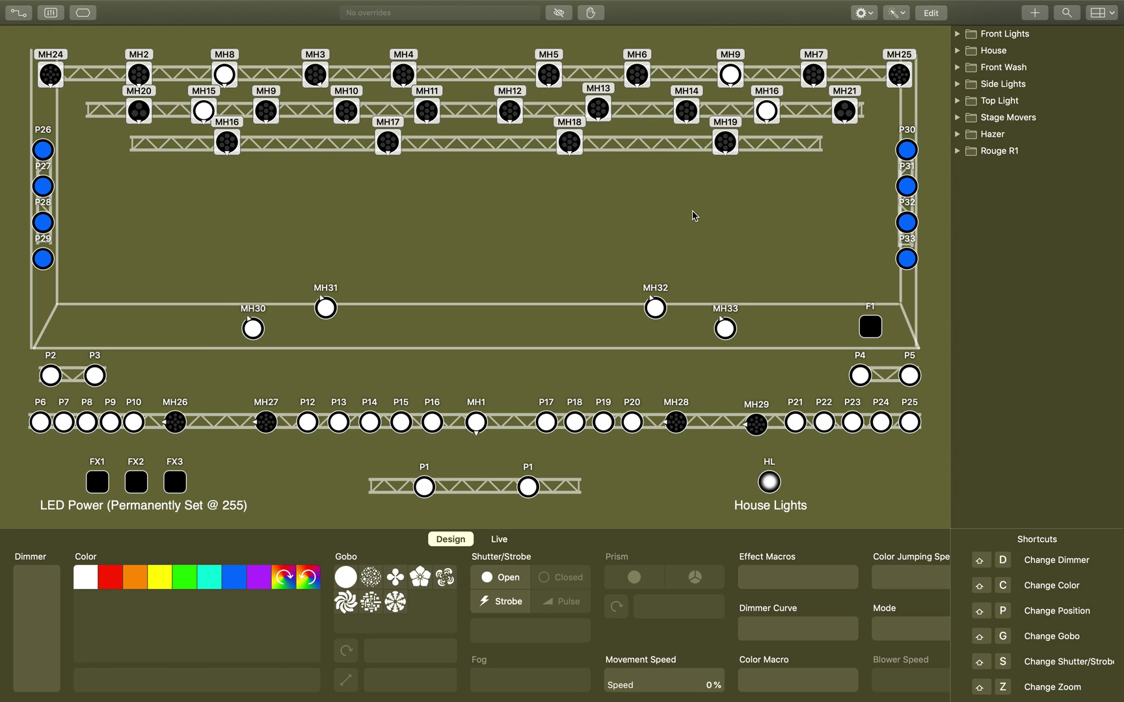
mouse_move(38, 648)
drag(38, 648, 38, 497)
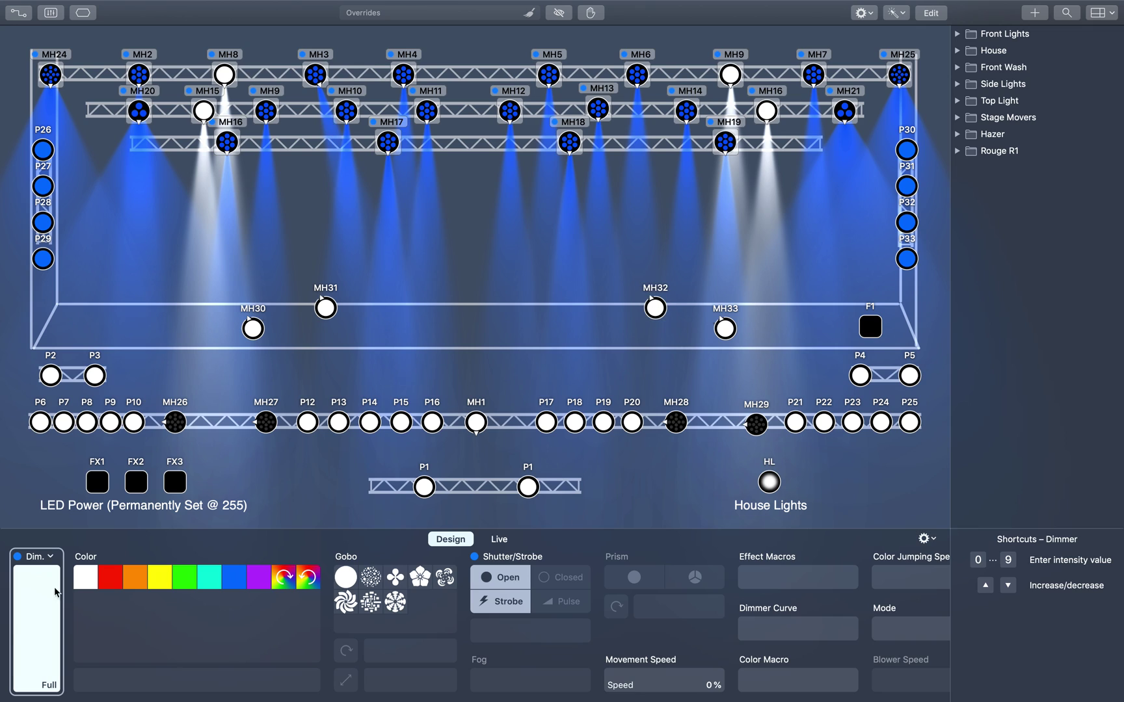
- Turn the selection's dimmer off, exclude MH8, MH9, MH15 and MH16, and bring the remaining moving heads back to Full
key(0)
click(241, 52)
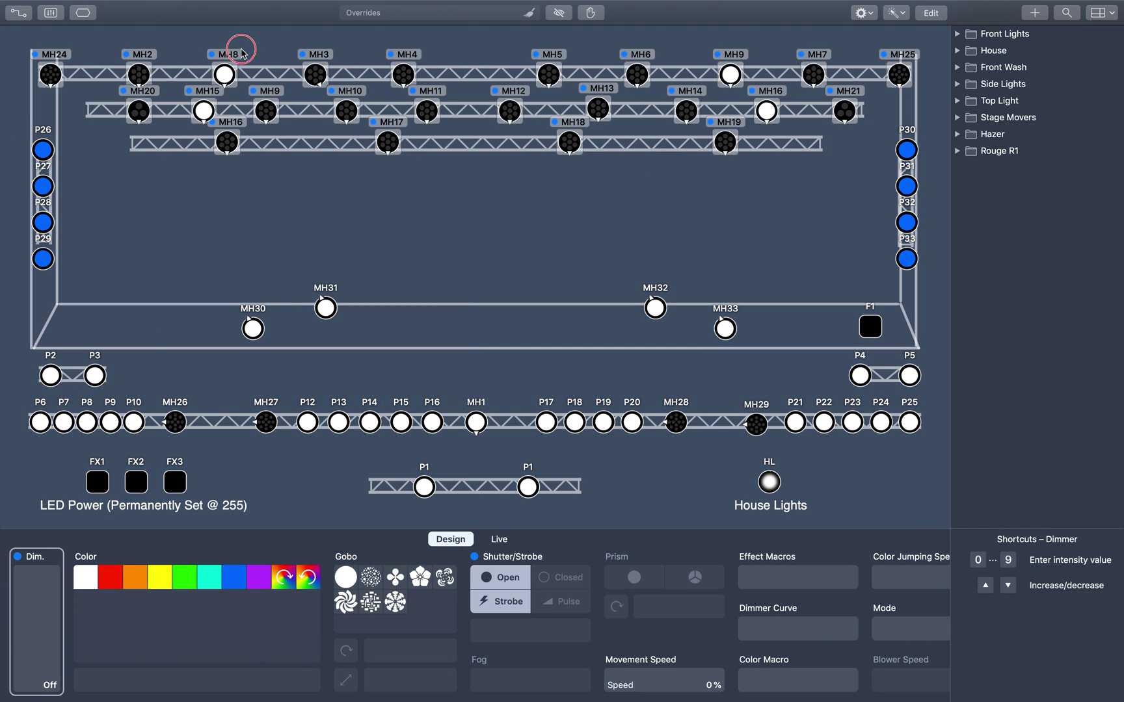
click(750, 102)
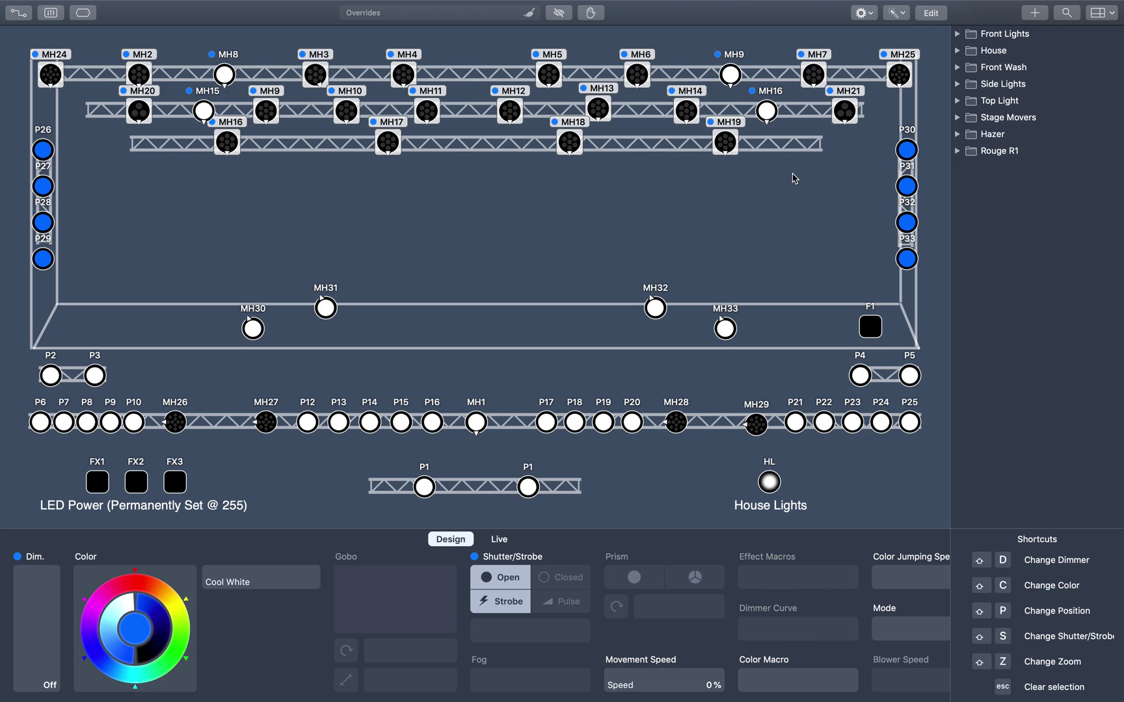
click(40, 665)
key(0)
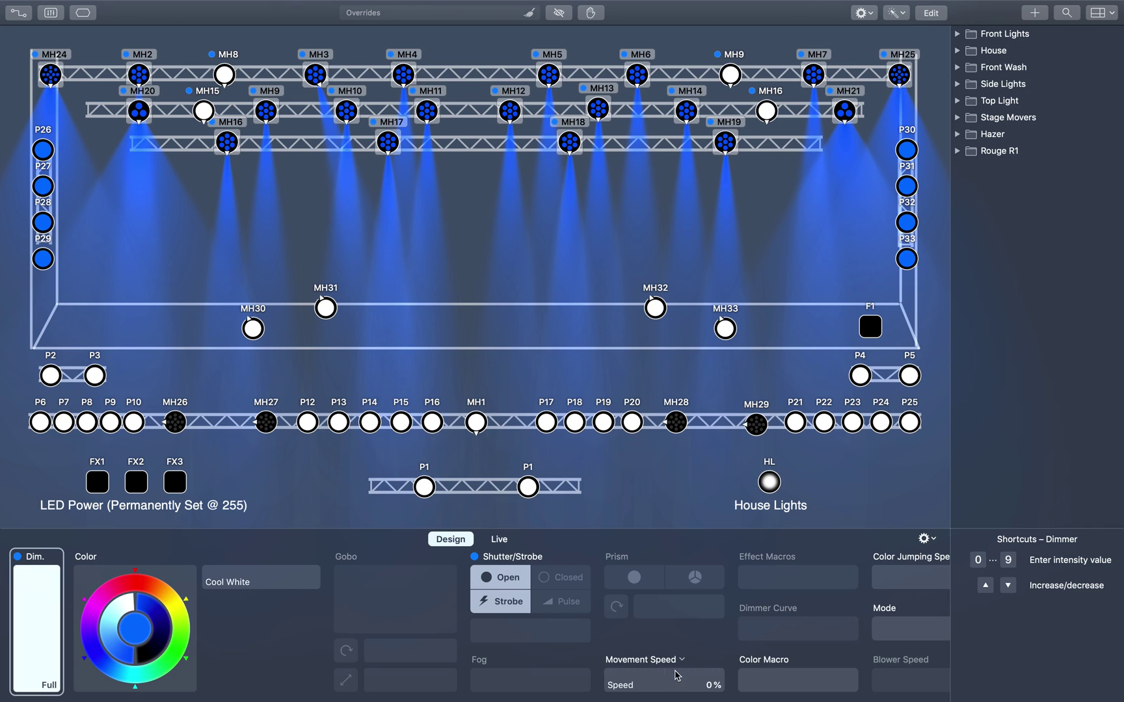
- Add a color fanning across the selected moving heads, running from blue at MH24 to red at MH25
click(103, 558)
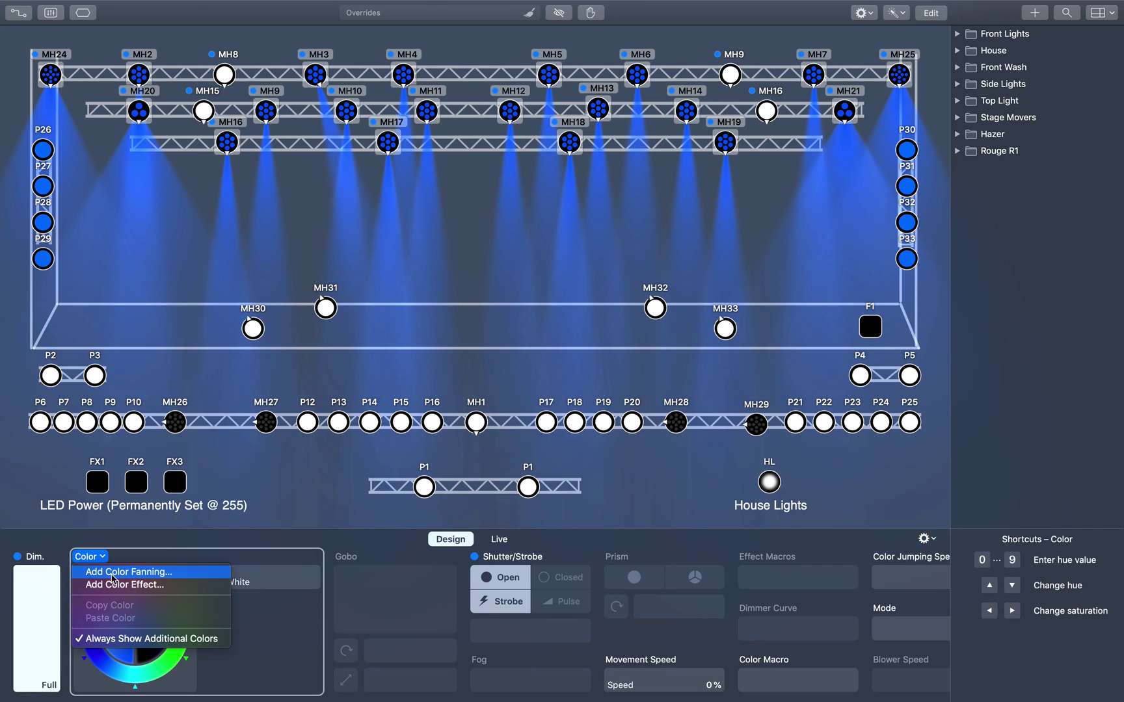
click(111, 574)
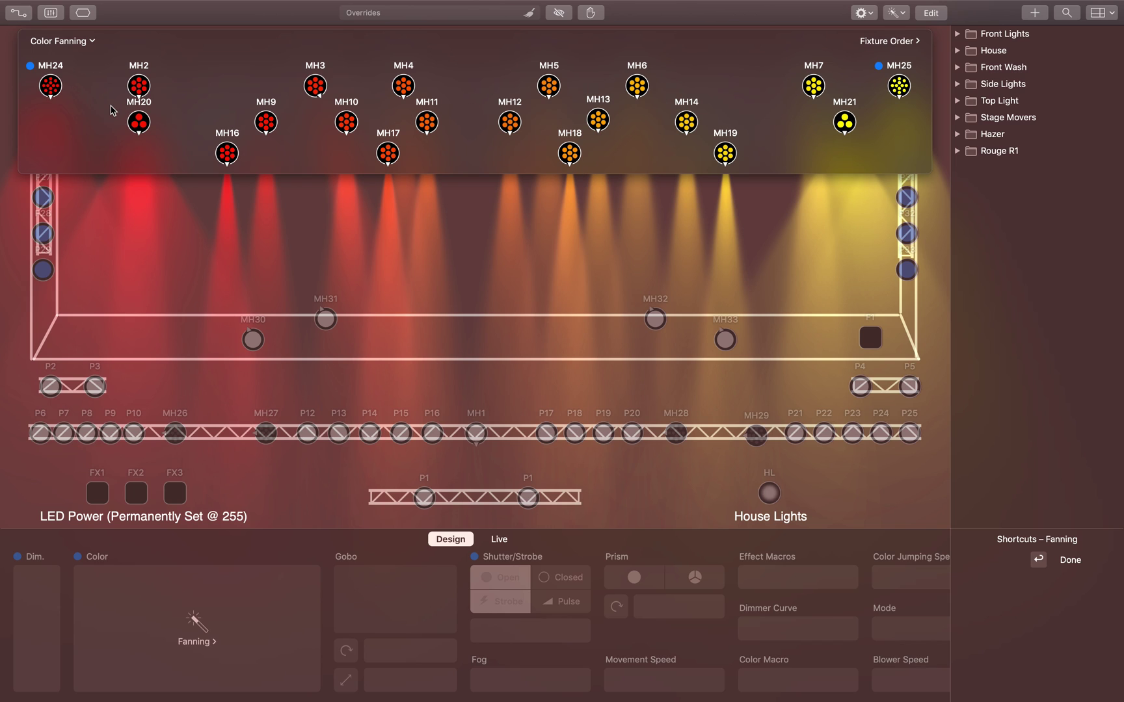
click(50, 86)
drag(73, 138, 31, 199)
click(893, 89)
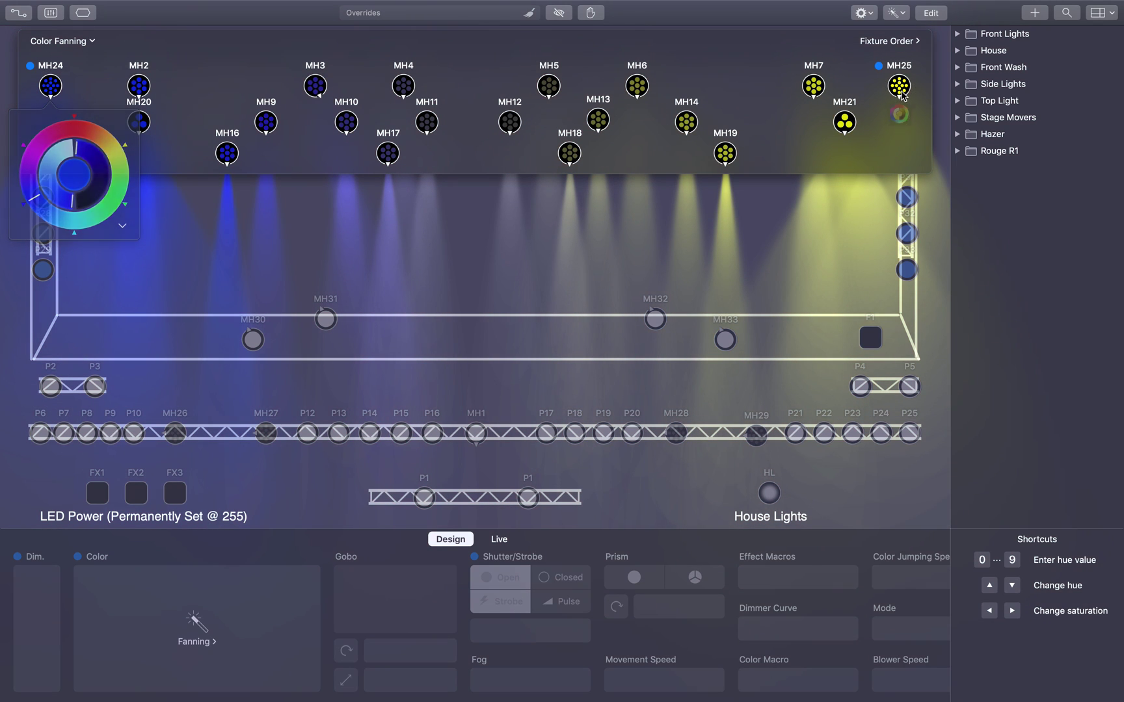
drag(914, 138, 900, 127)
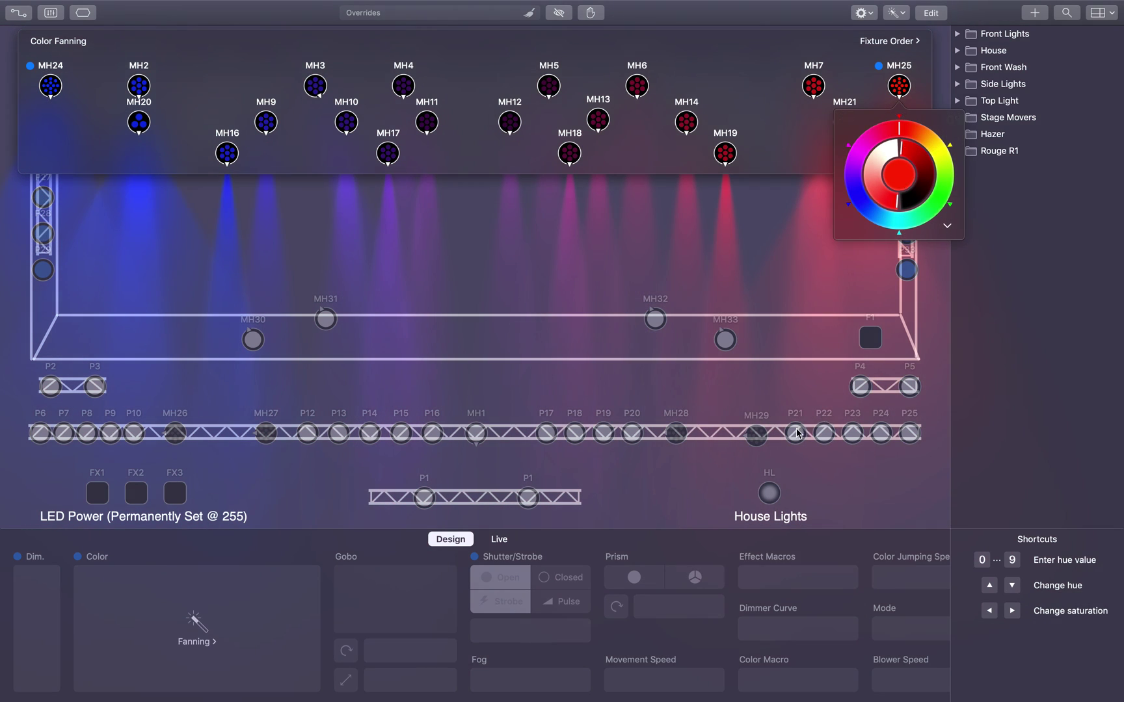
- Add a yellow fanning point with hue 60° at MH12 and set MH25's fanning color to blue, hue 240°
click(511, 132)
mouse_move(547, 180)
mouse_down()
mouse_move(558, 159)
mouse_move(555, 190)
mouse_move(550, 181)
mouse_move(561, 185)
mouse_up()
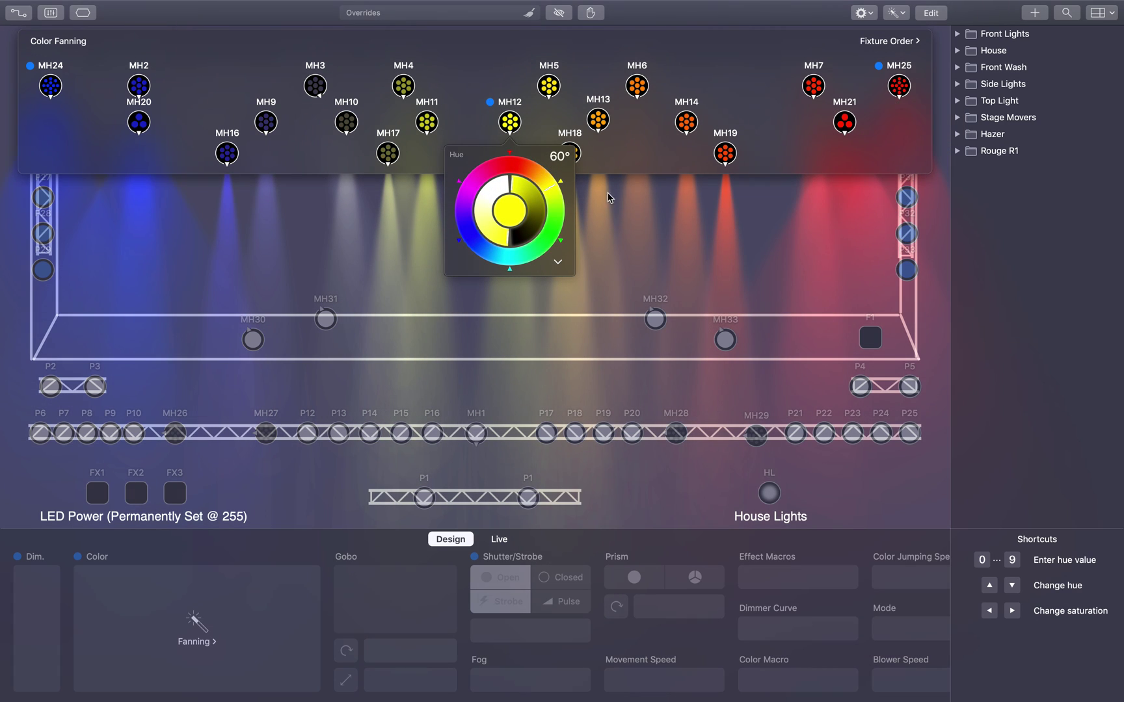
click(511, 121)
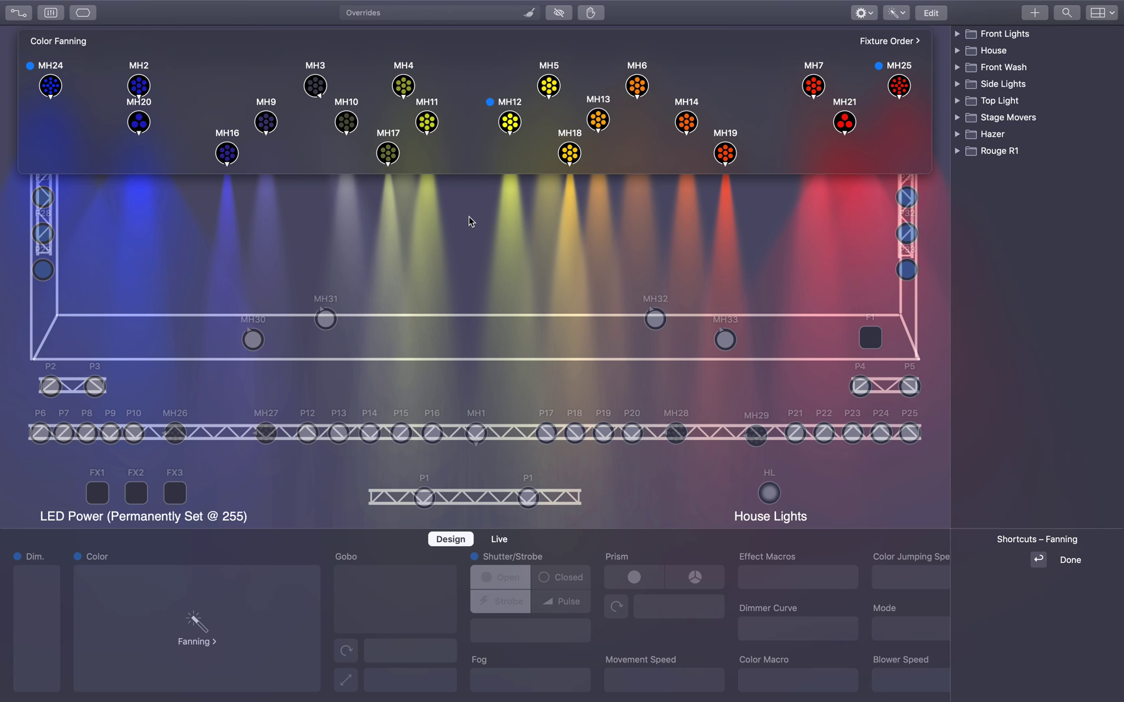
click(898, 91)
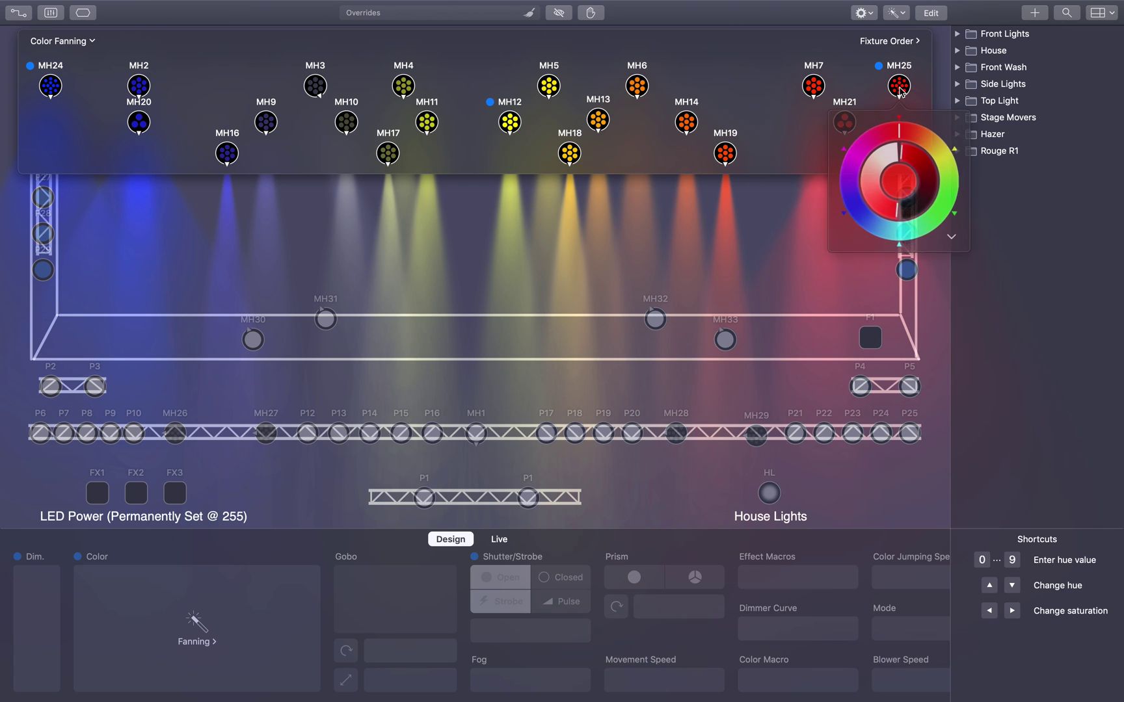
mouse_move(889, 127)
mouse_down()
mouse_move(868, 138)
mouse_move(853, 198)
mouse_up()
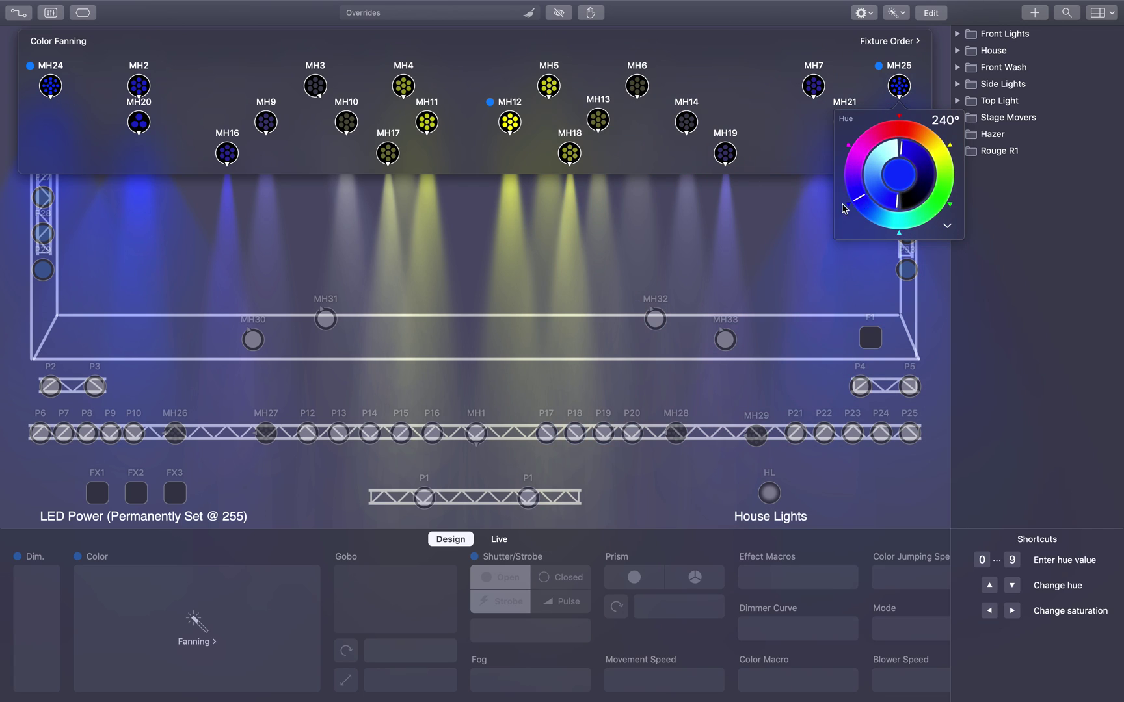
- Add a magenta fanning point at MH14 and finish the color fanning
click(773, 124)
click(691, 126)
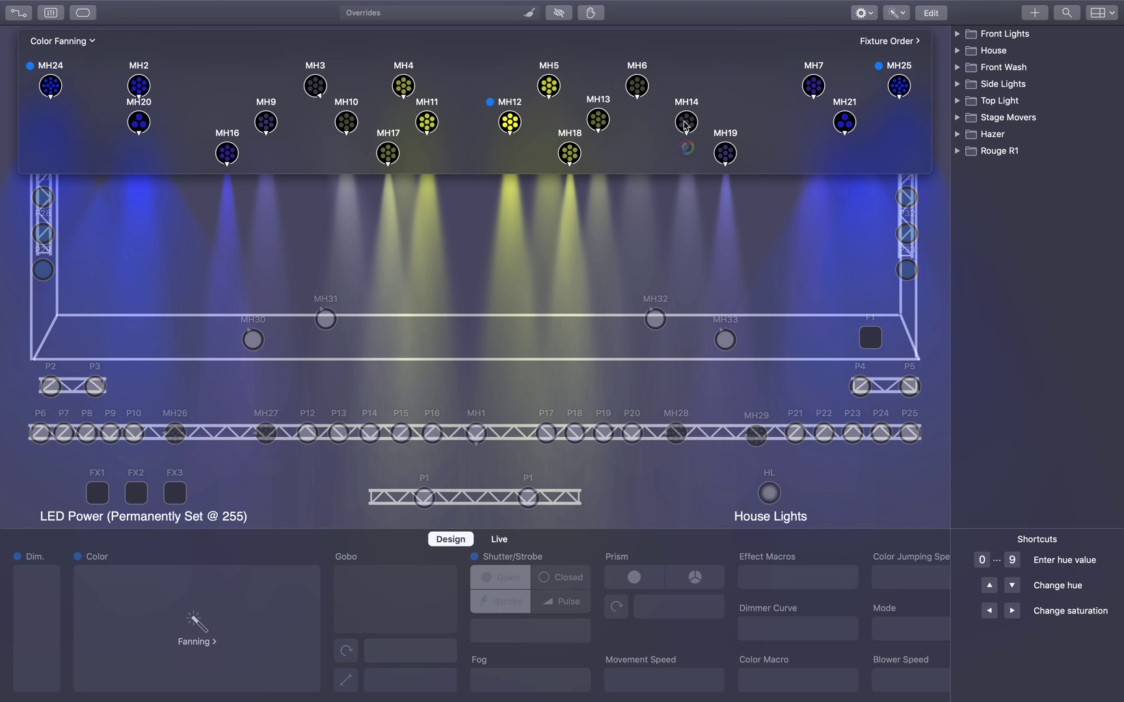
drag(710, 183, 646, 186)
click(303, 180)
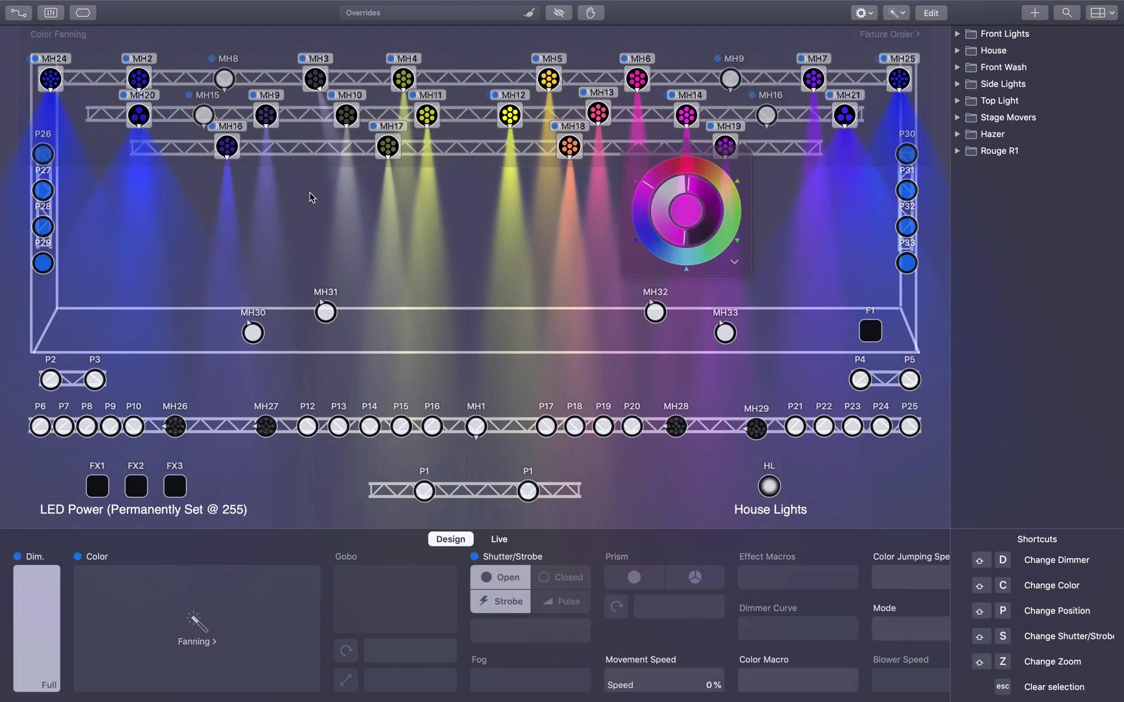
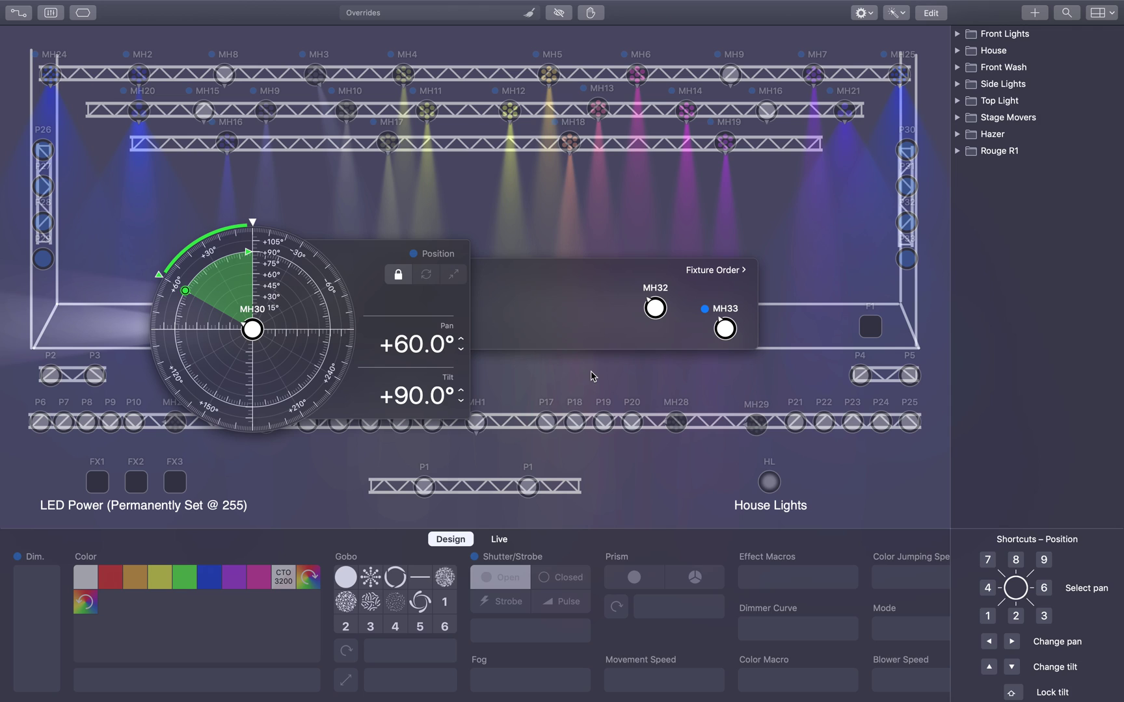
- Aim MH33 outward in the position fanning so it mirrors MH30's direction, and finish the fanning
click(583, 304)
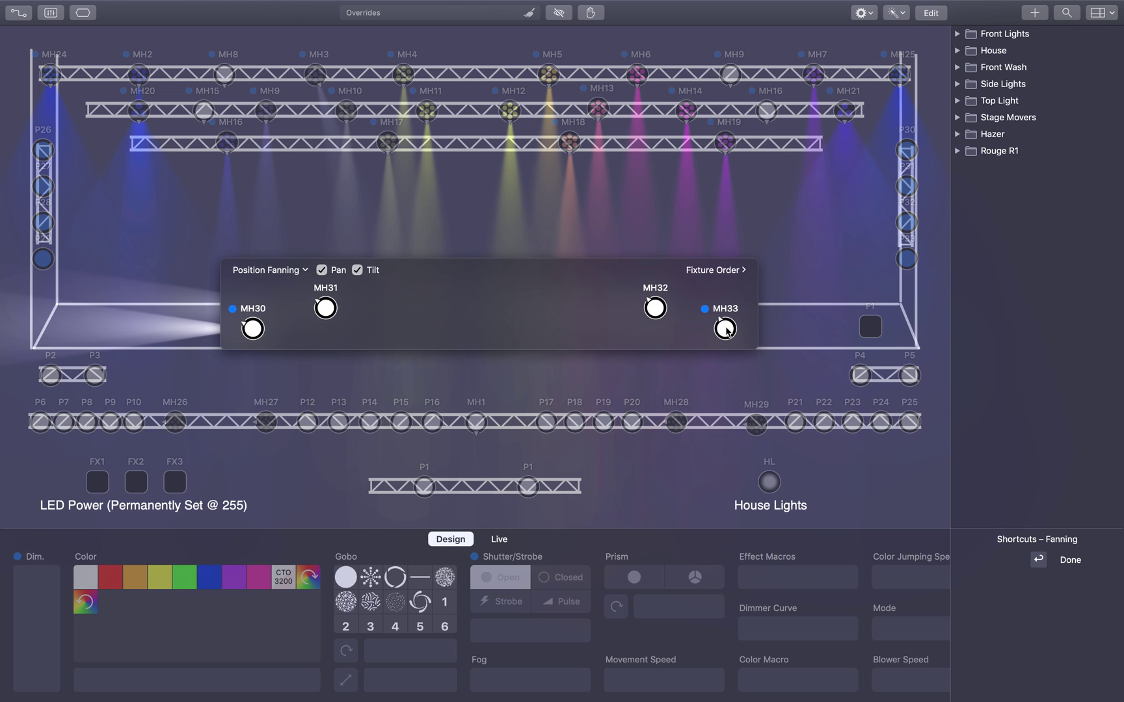
drag(726, 330, 793, 290)
key(Right)
key(Left)
key(Left)
key(Left)
key(Left)
key(Left)
key(Return)
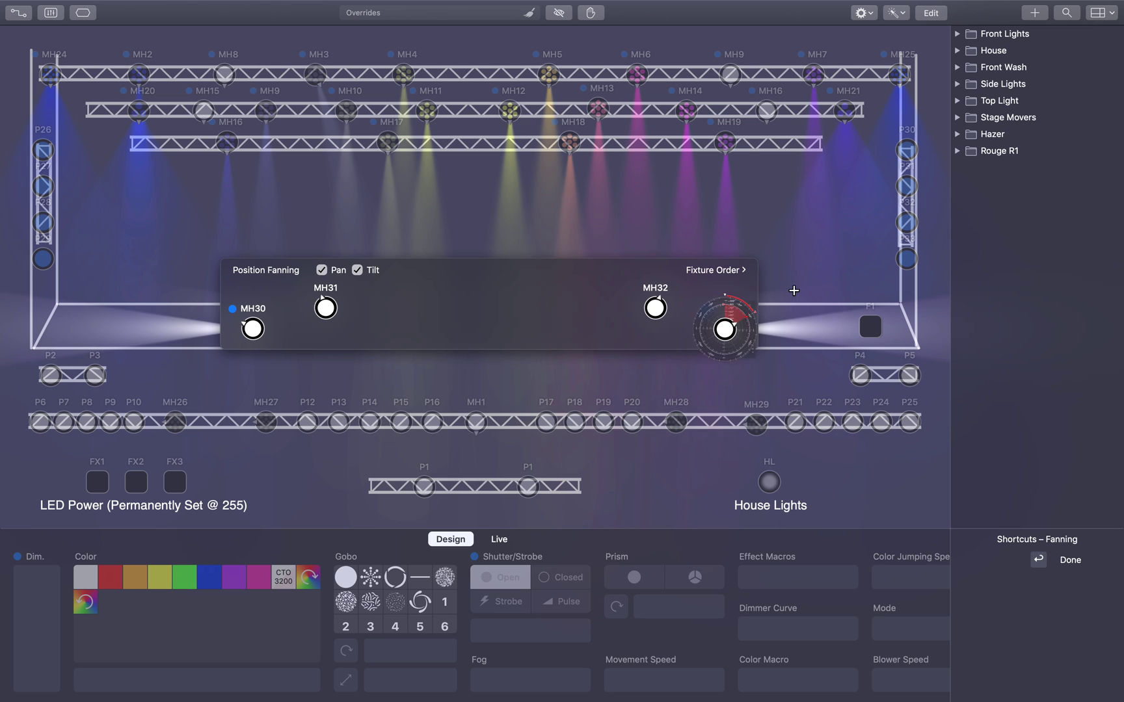
key(Return)
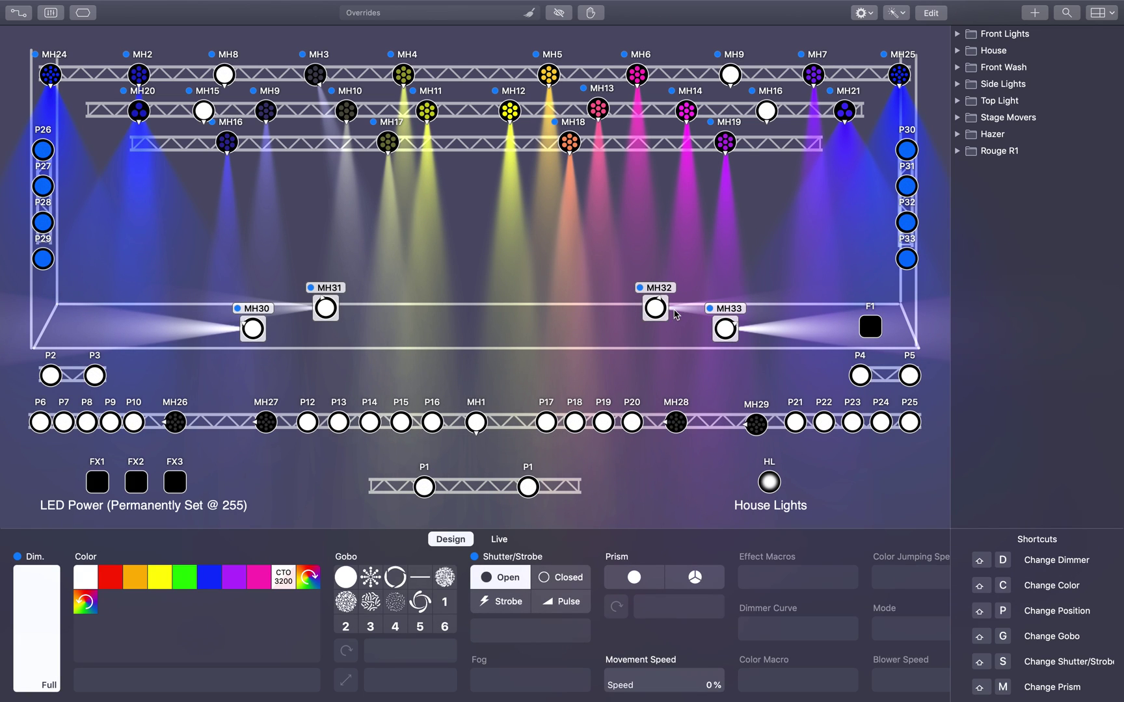
- Reopen the floor moving heads' position fanning and aim MH30 up at pan about +34° and tilt about +42°
click(258, 333)
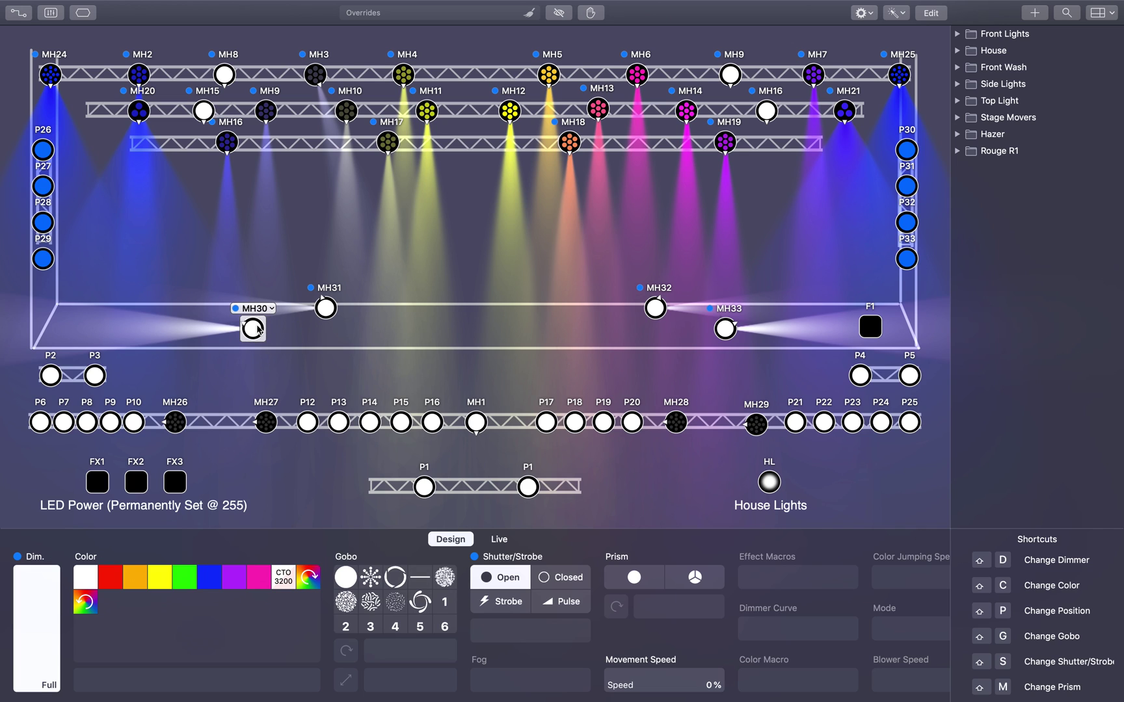
drag(259, 330, 229, 294)
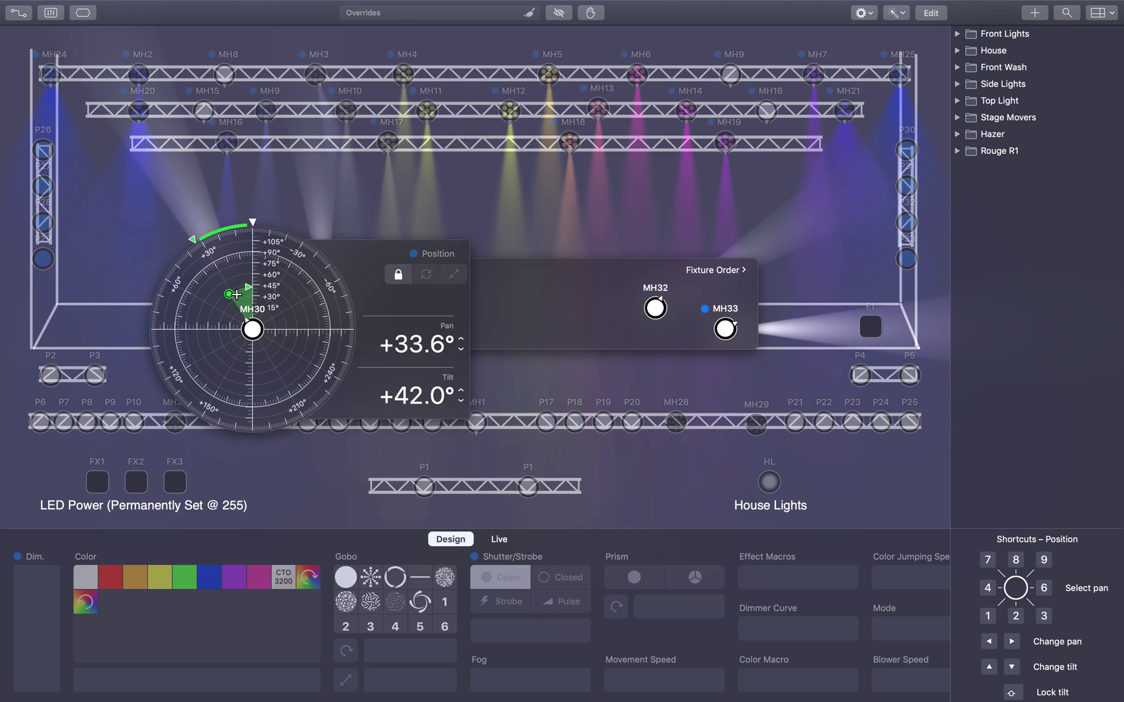
key(Left)
click(716, 329)
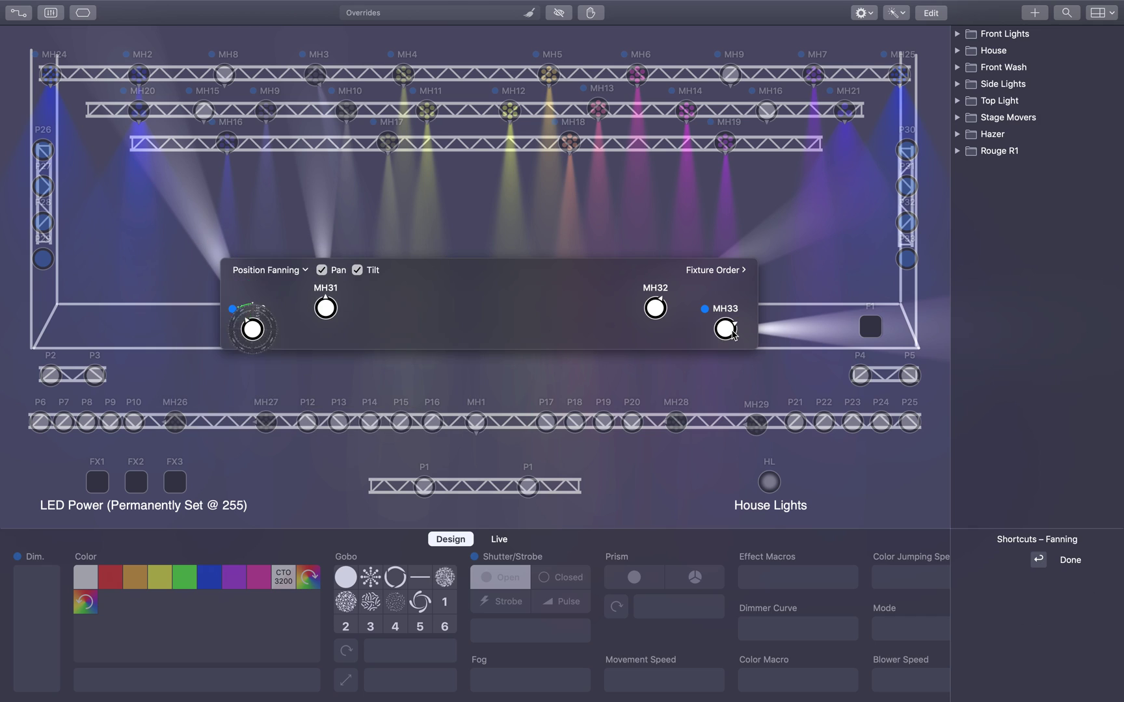
- Set MH33's fanning position to pan -42° and tilt +33°, and finish the position fanning
click(723, 329)
drag(791, 290, 754, 309)
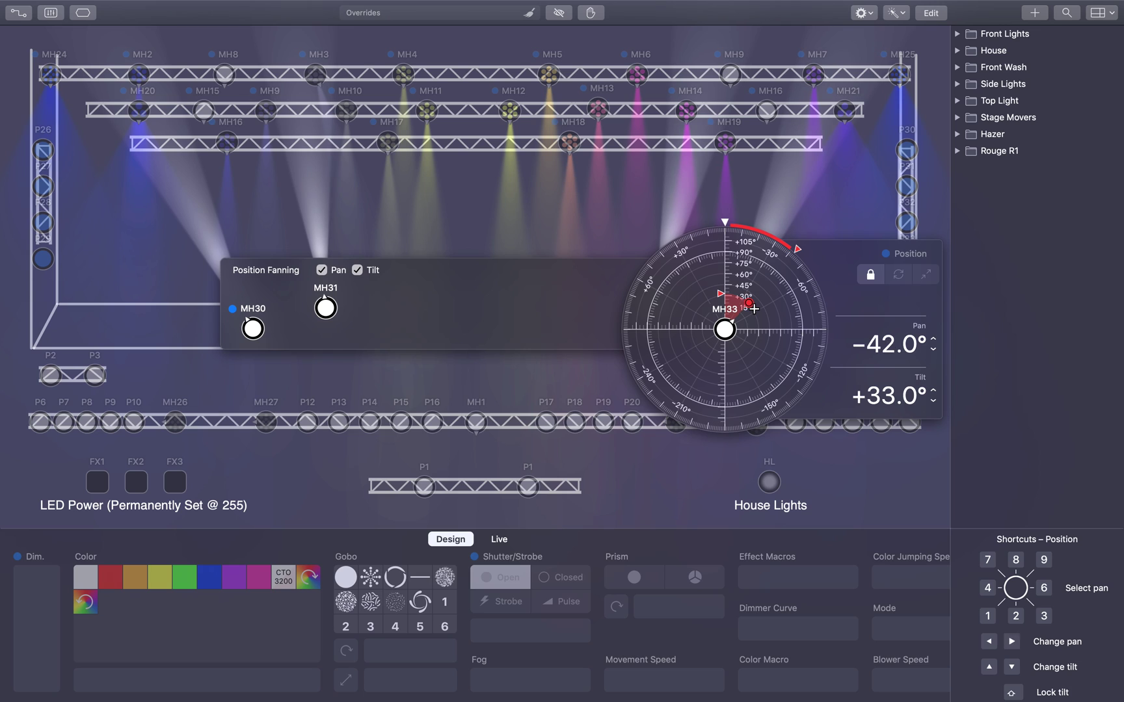
click(595, 325)
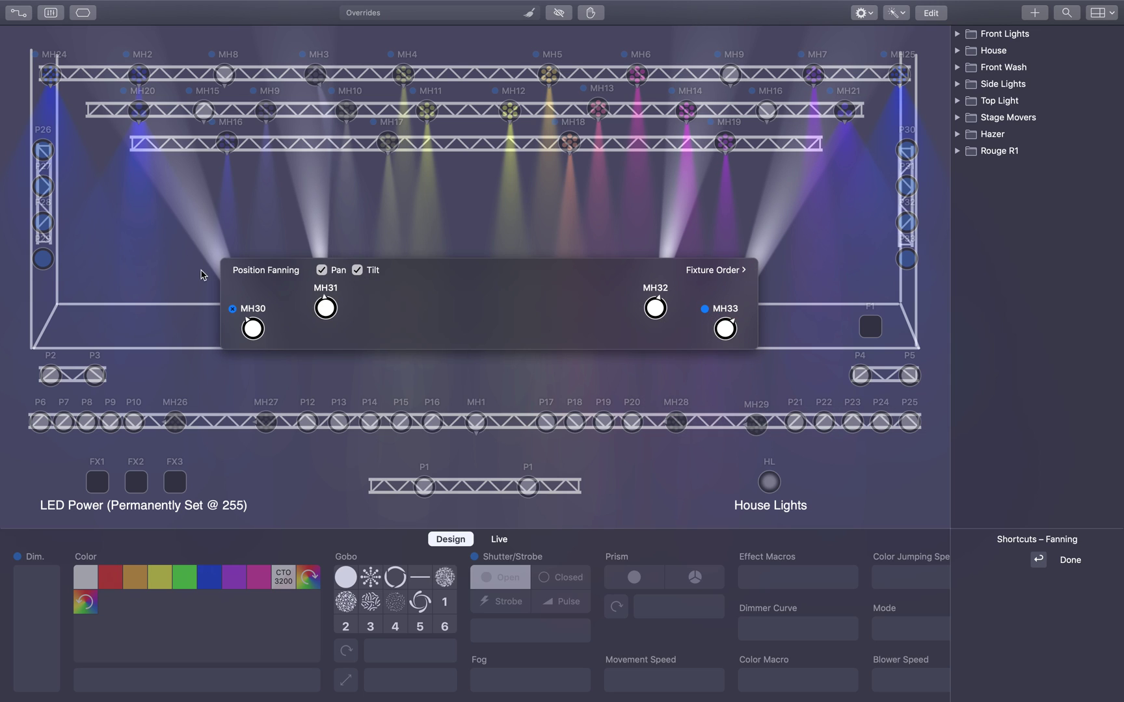
click(588, 213)
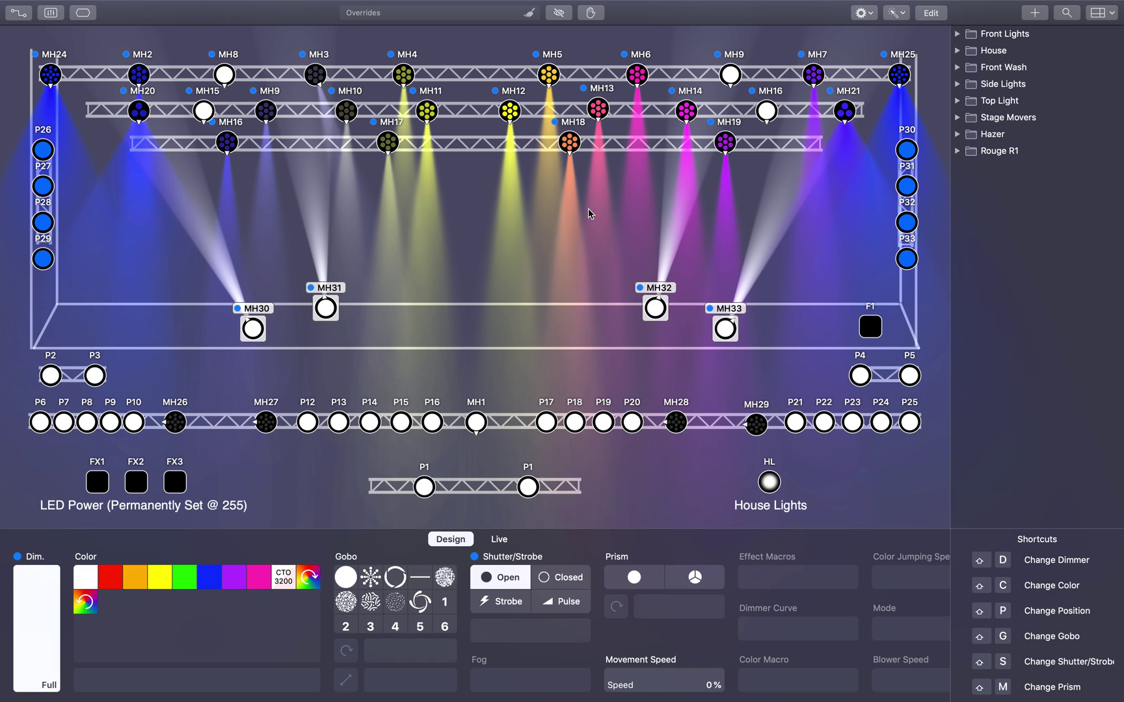
click(731, 338)
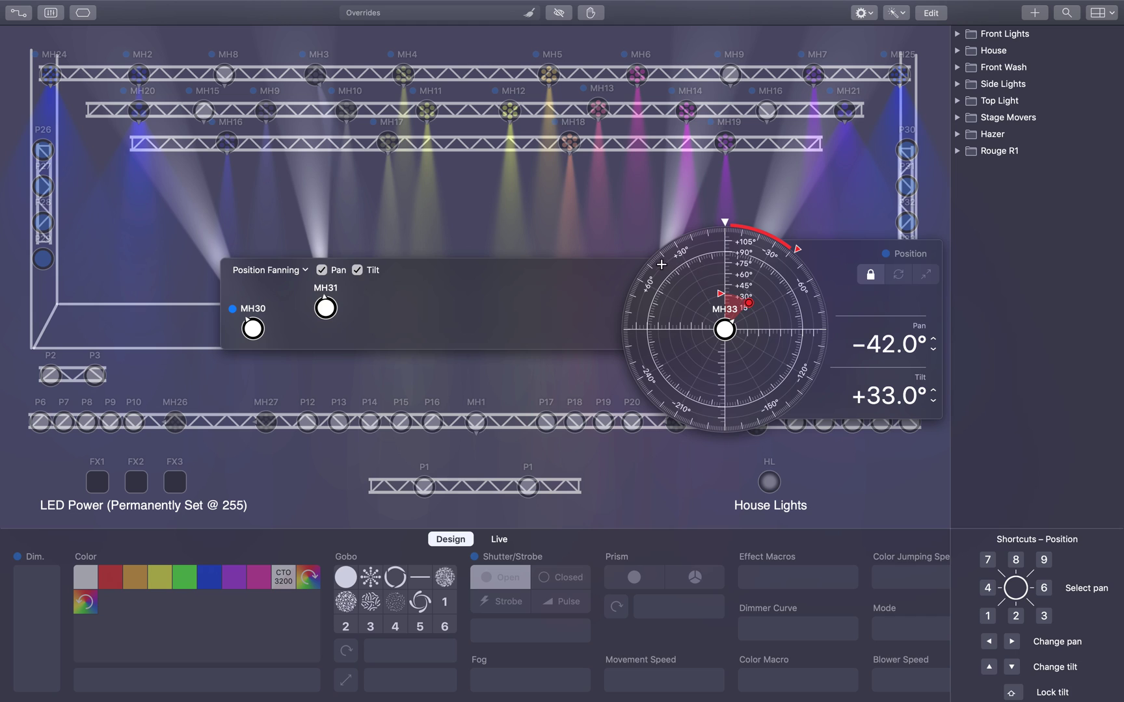
click(635, 243)
click(613, 282)
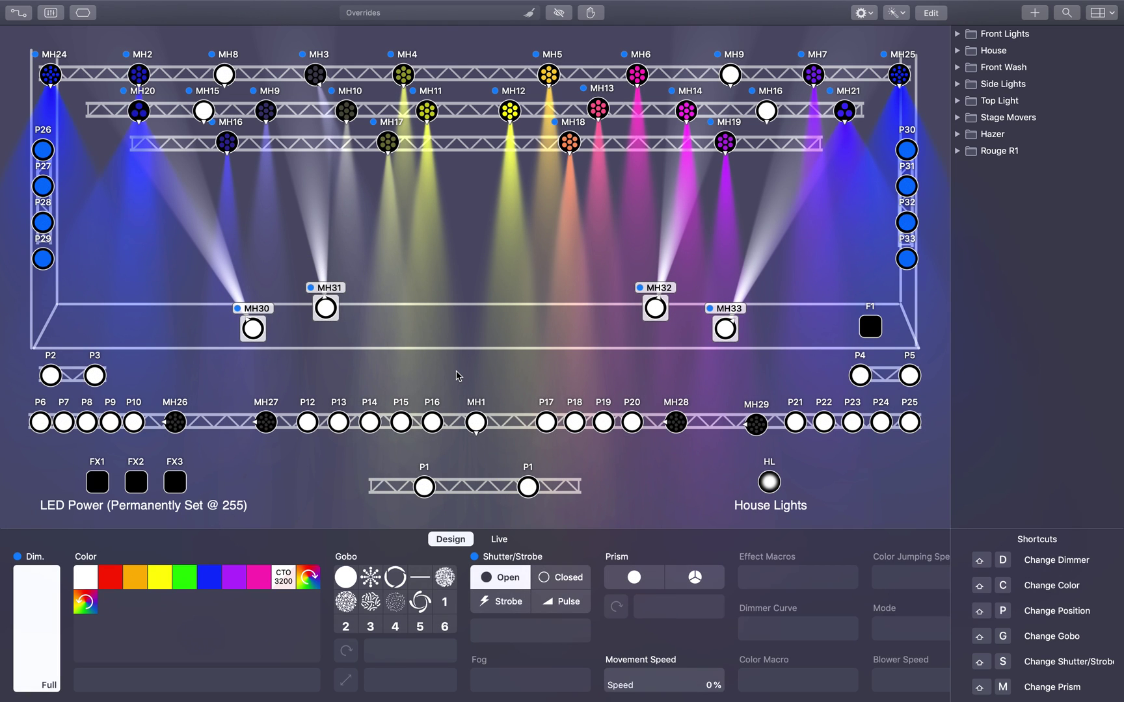
- Add an iris fanning across MH30 to MH33 with MH30's iris size at 10%
key(shift+i)
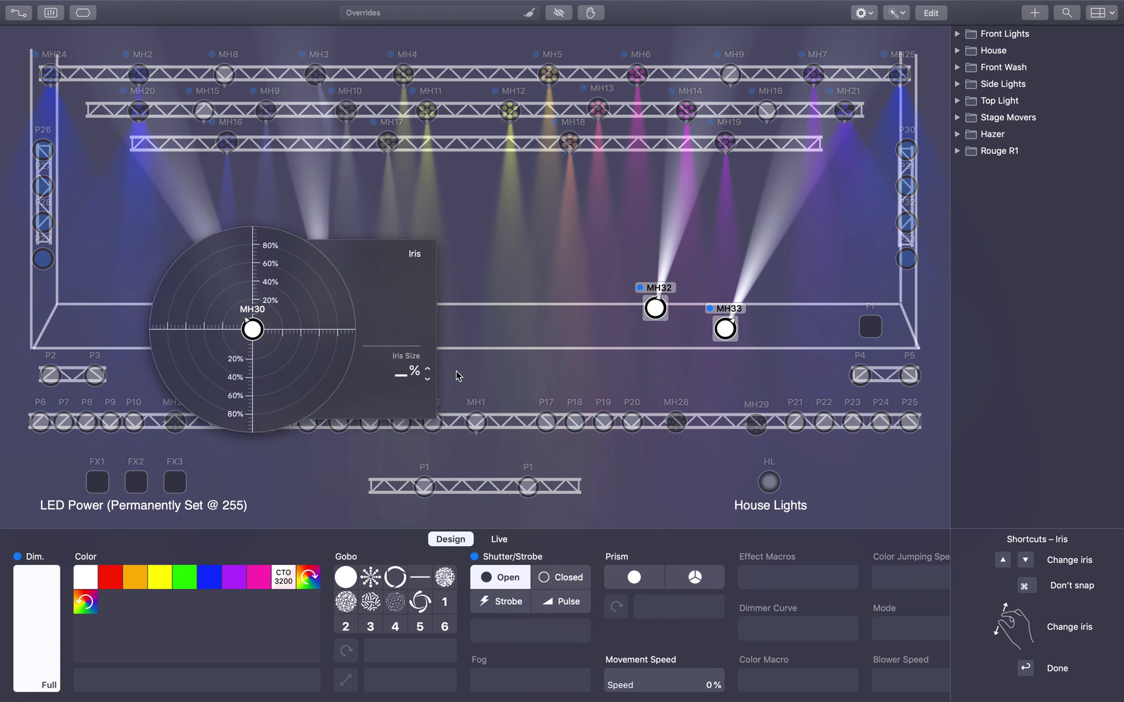
click(428, 258)
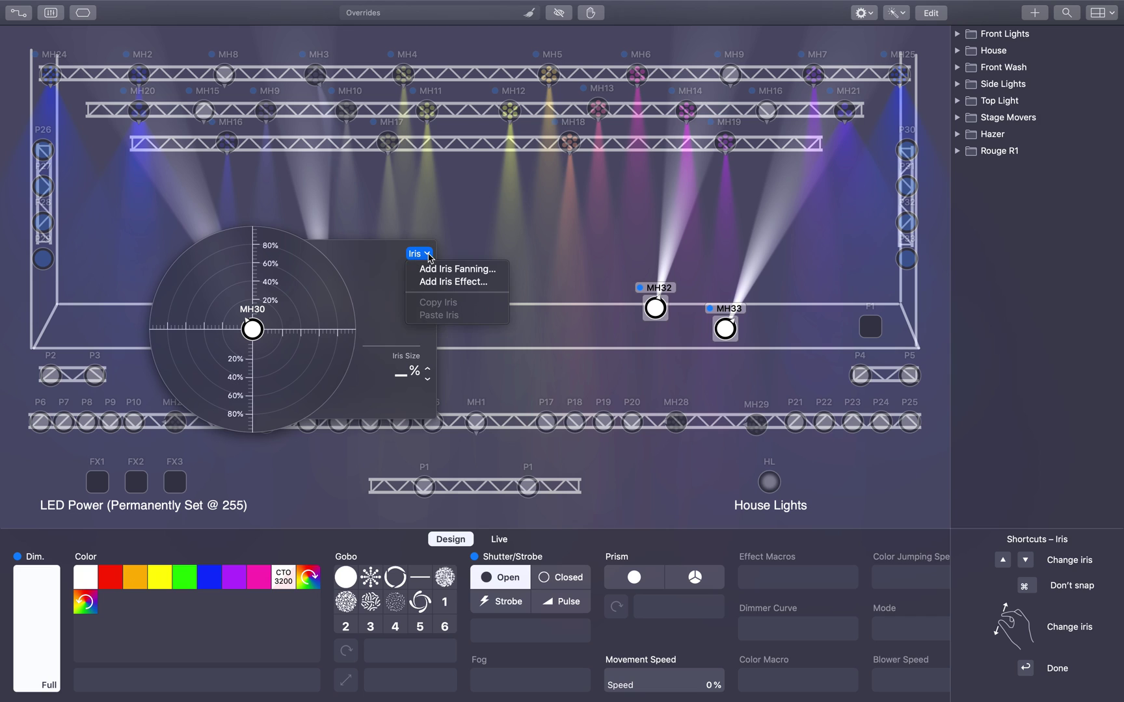
click(442, 268)
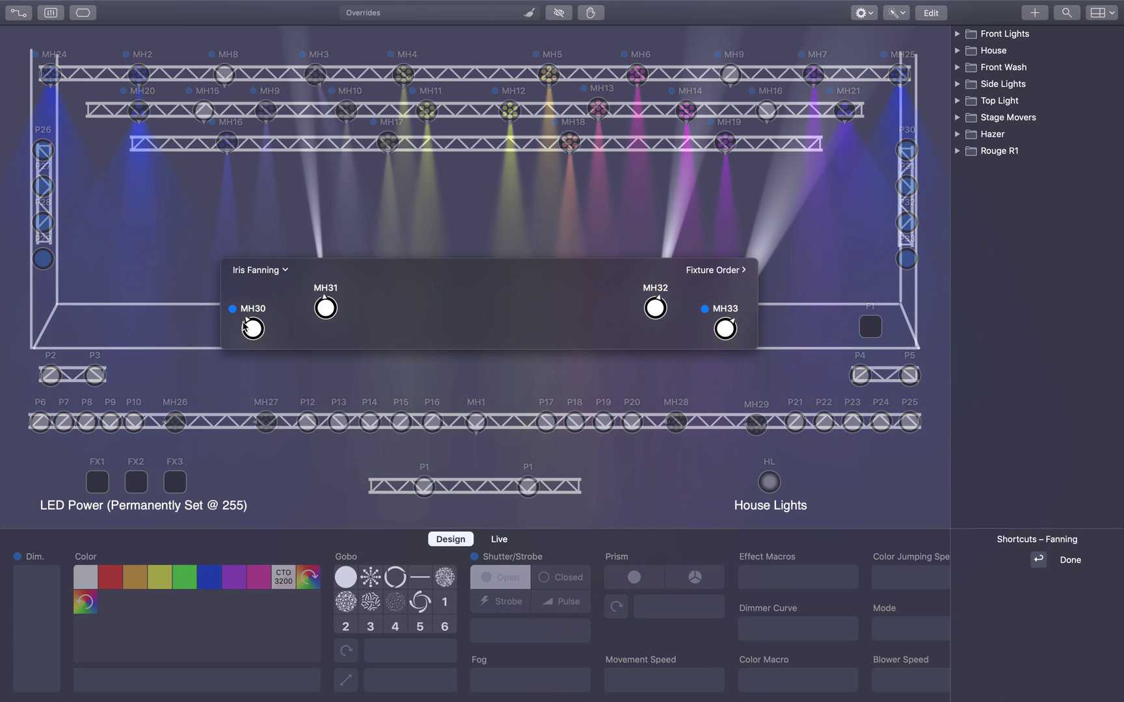
click(252, 329)
key(Up)
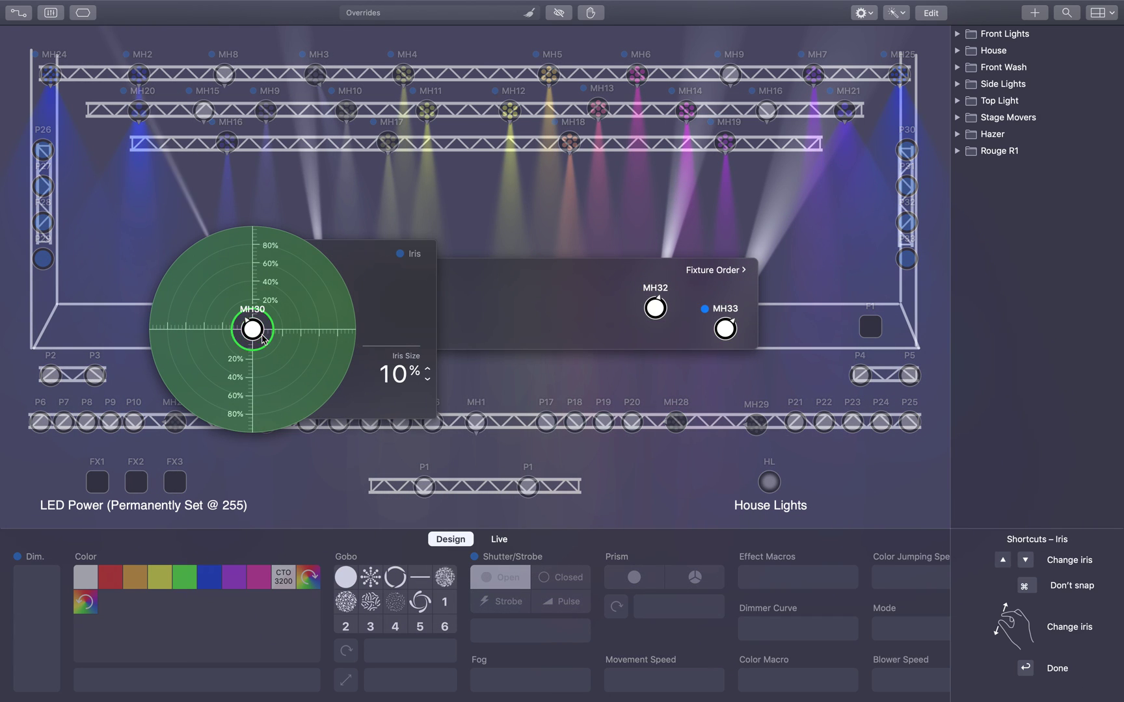
click(651, 234)
click(553, 250)
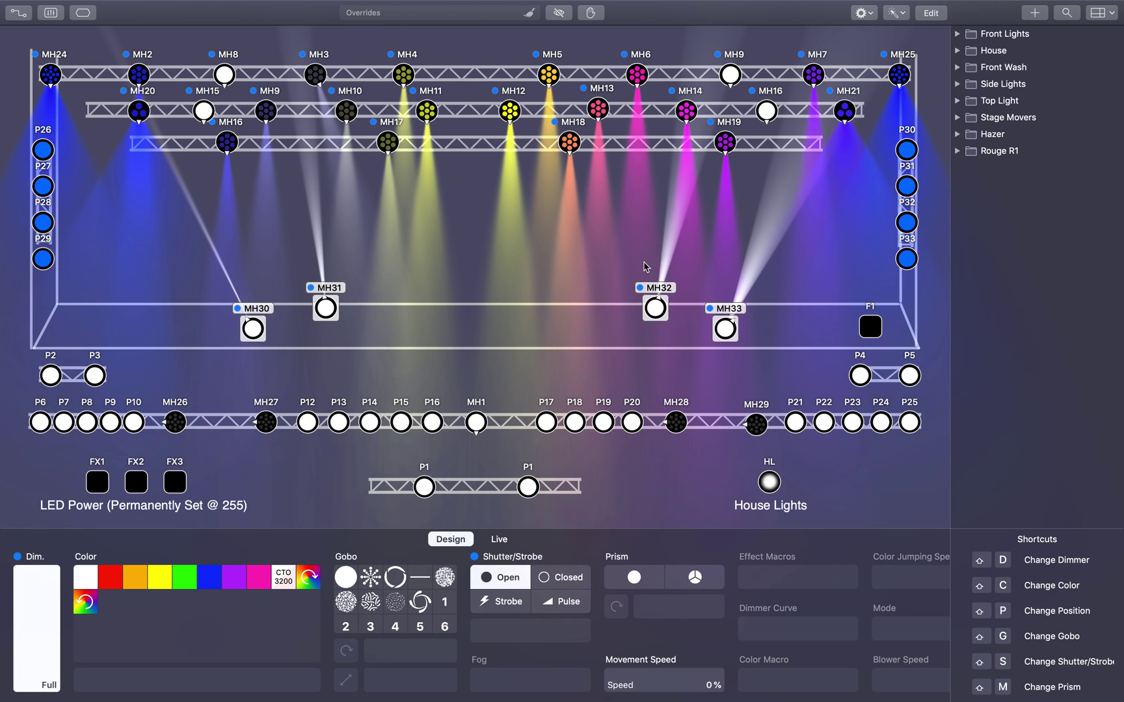
- Select MH12 alone to view its fanned properties, deselect it and clear all overrides
click(613, 273)
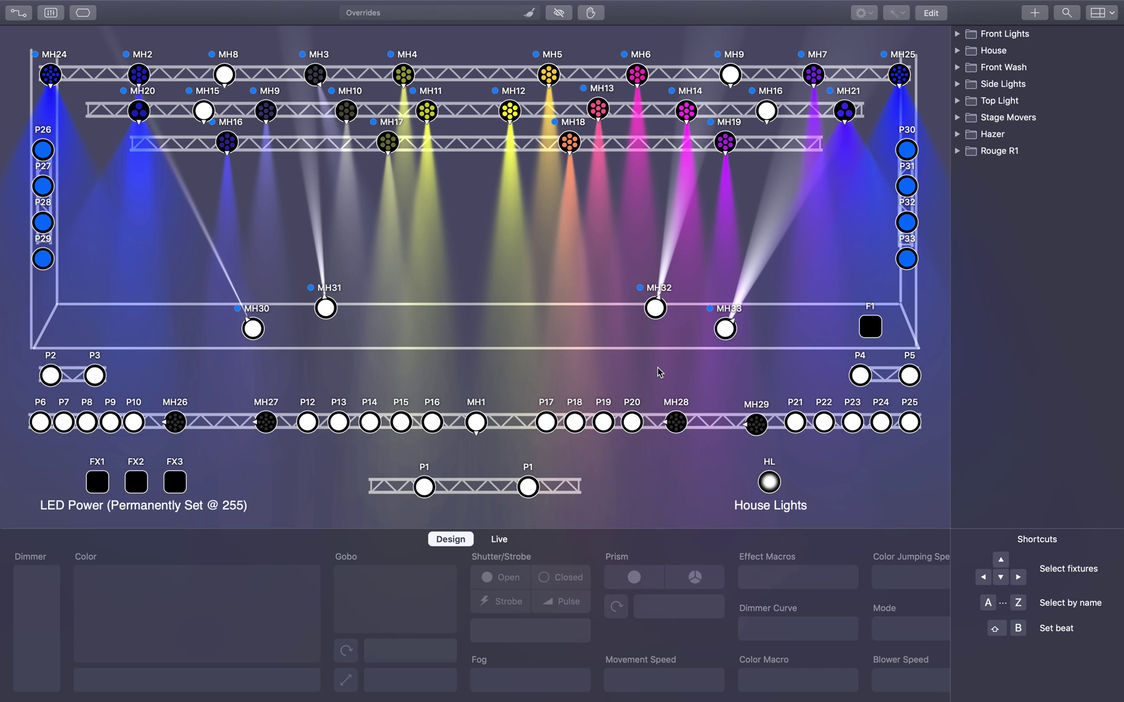
click(510, 112)
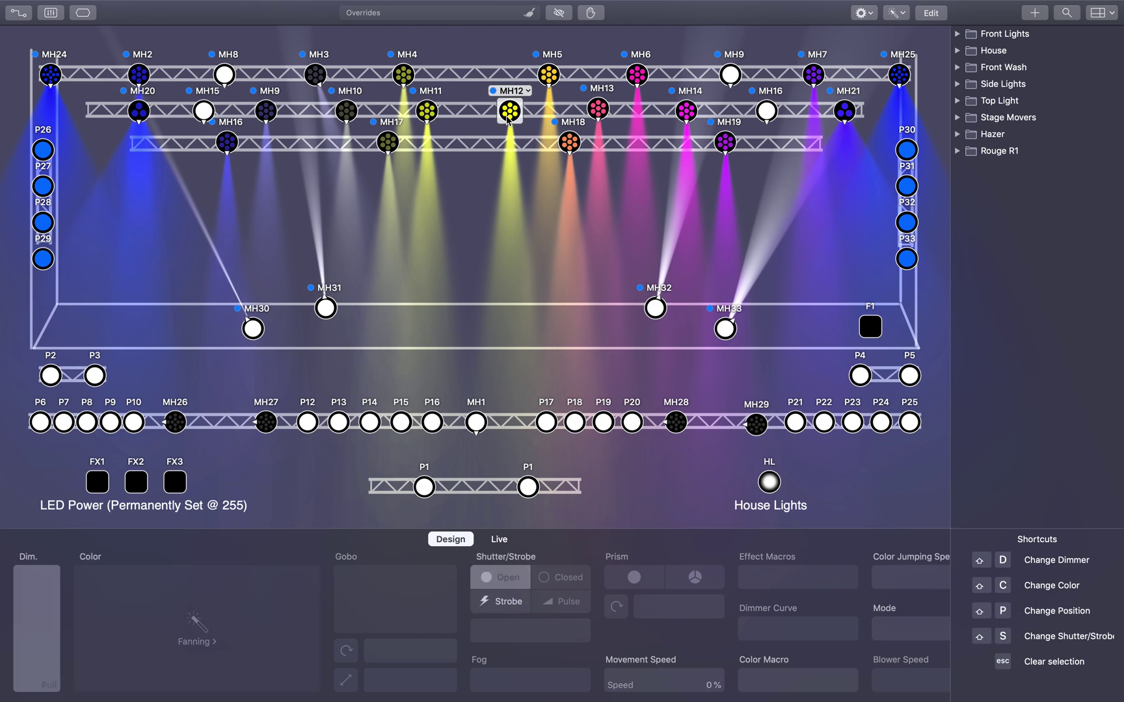
click(524, 277)
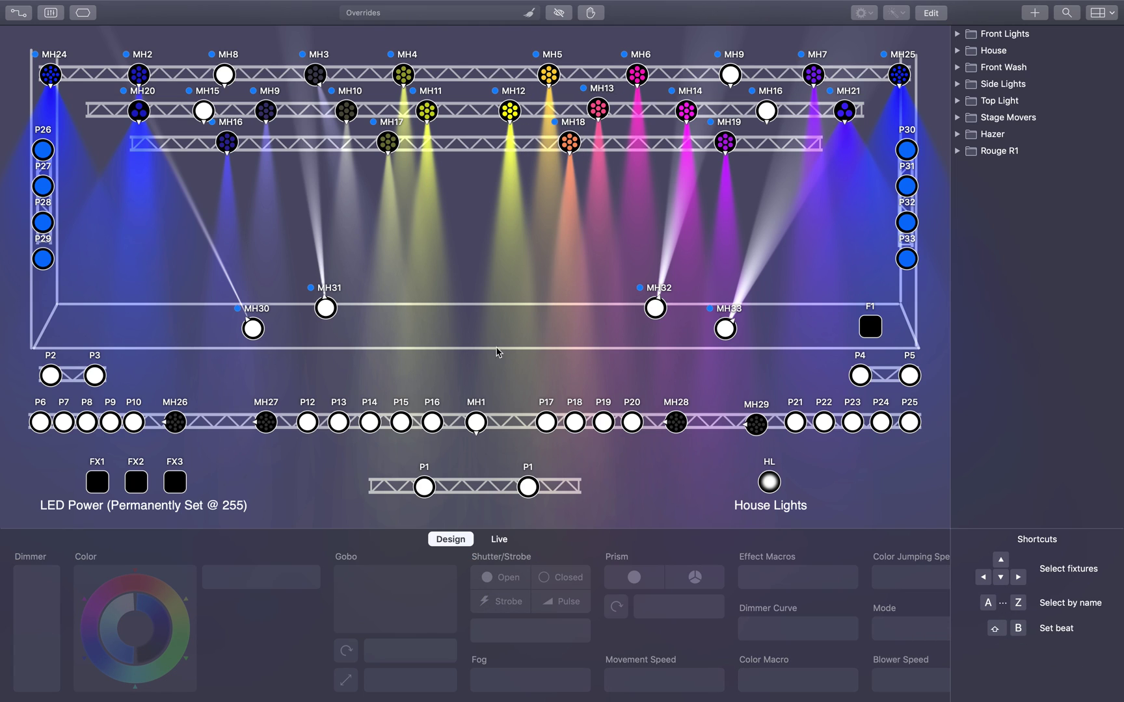
click(787, 338)
click(528, 13)
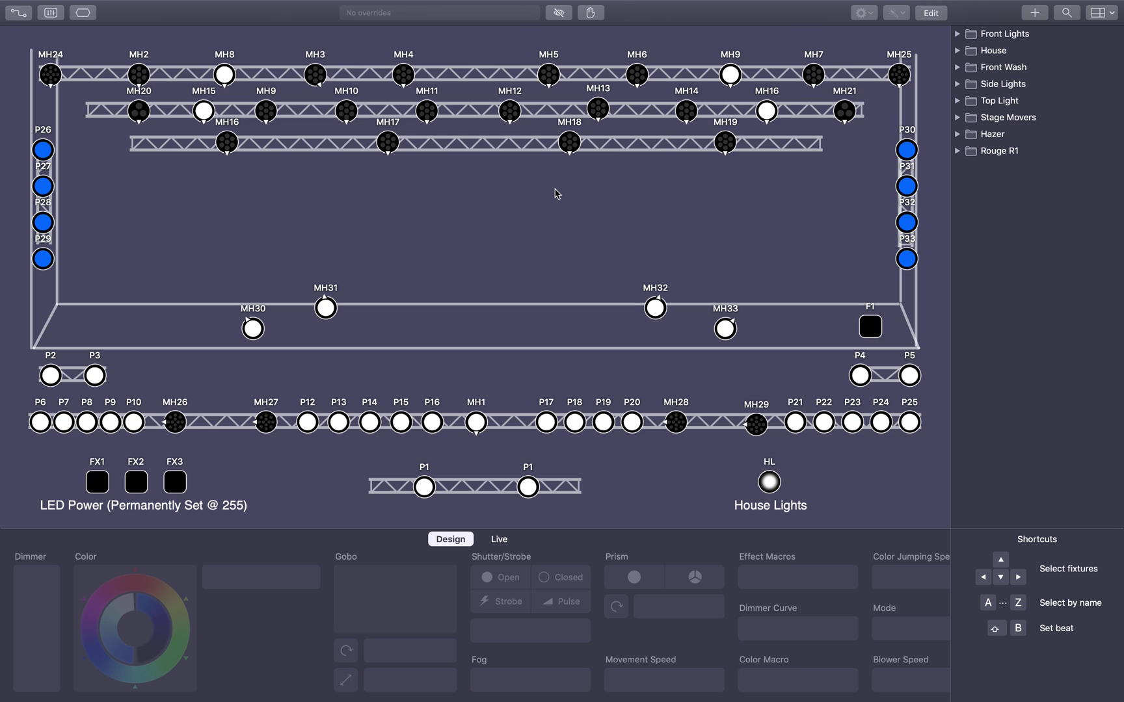
- Aim MH32 by setting a position override from the suggested shortcuts, and clear the override
mouse_move(925, 540)
click(662, 305)
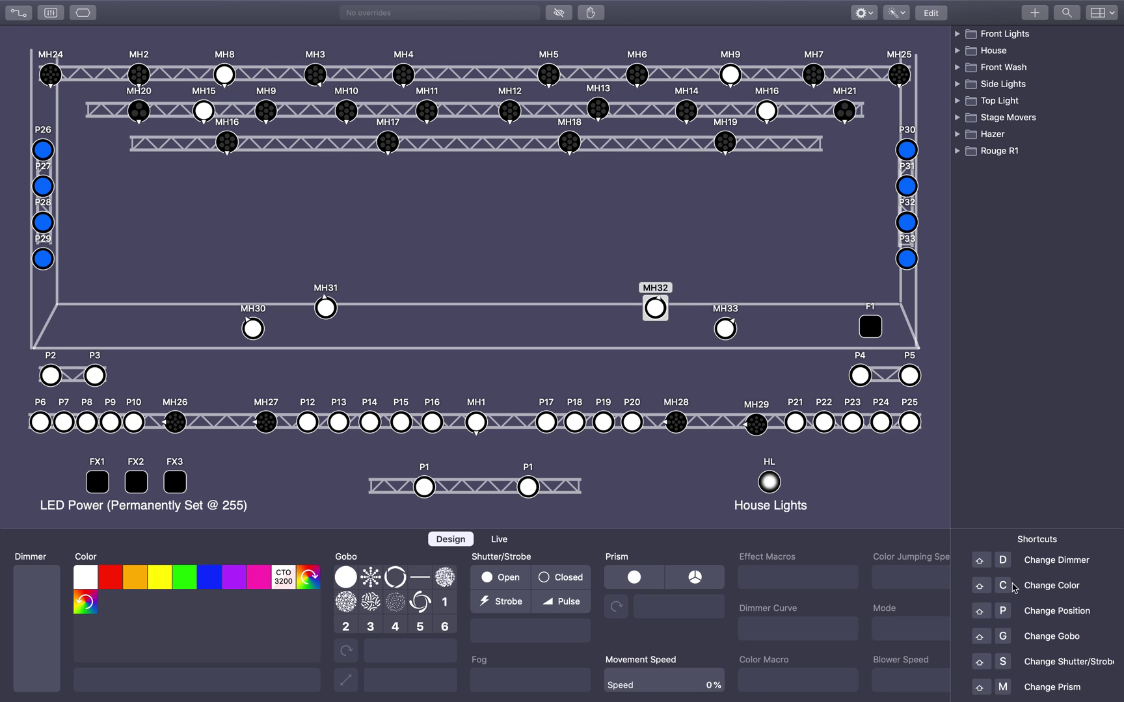
click(1011, 613)
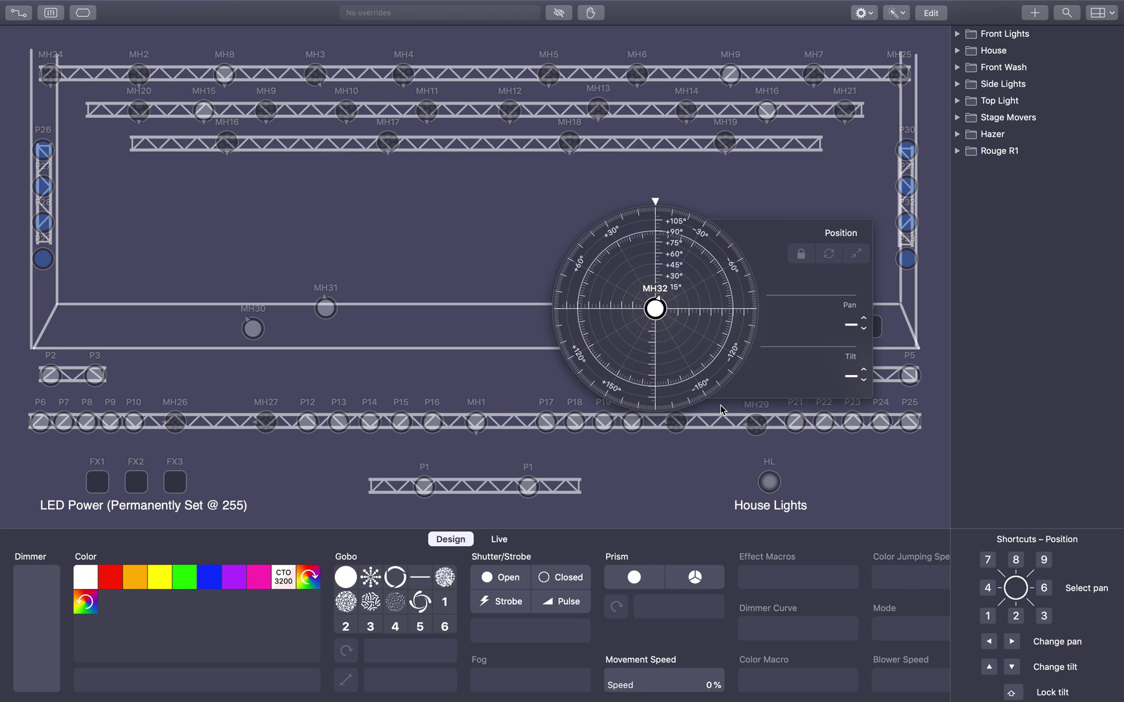
drag(657, 305, 626, 280)
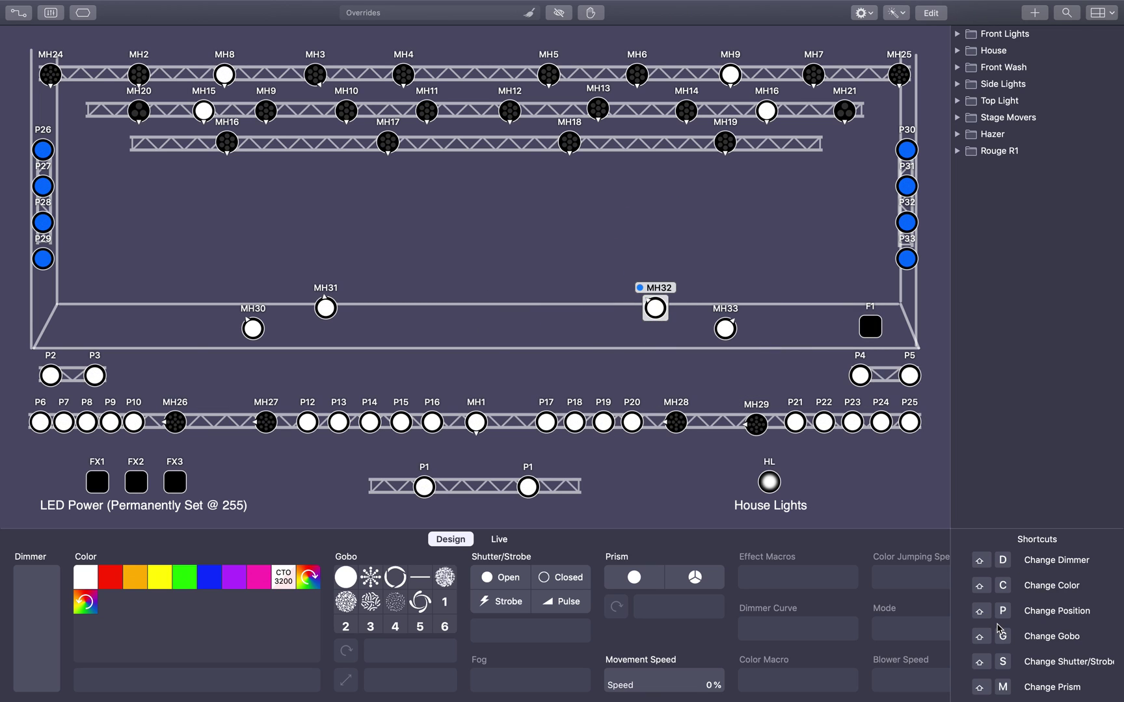
click(530, 13)
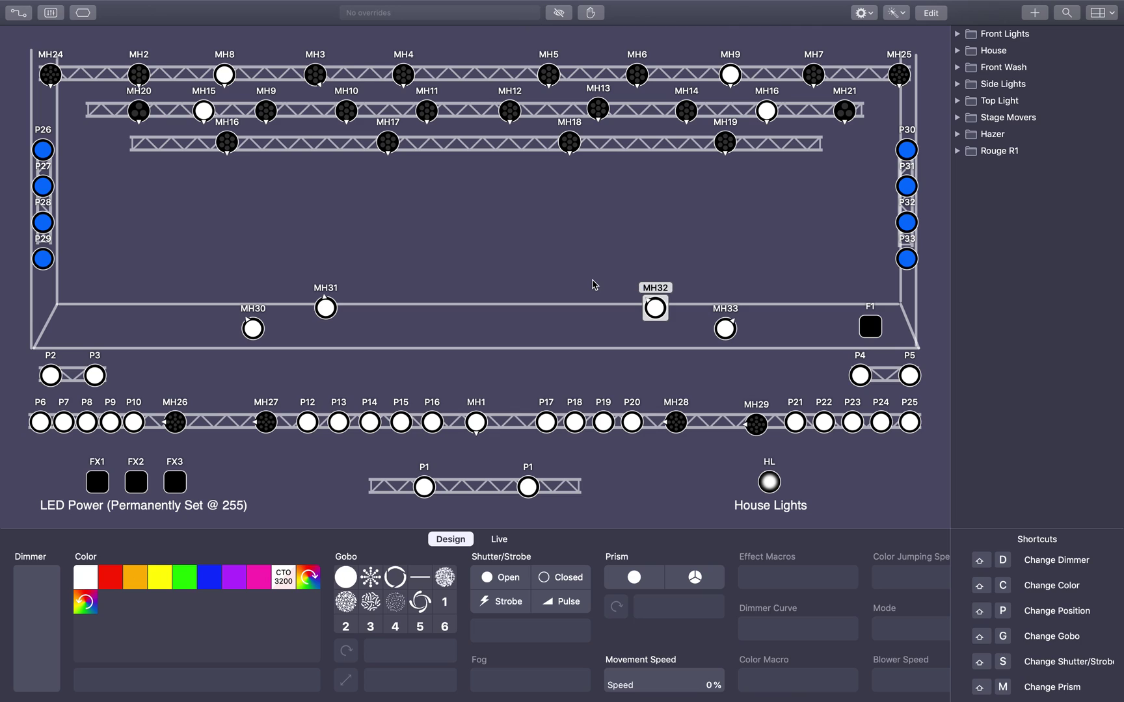